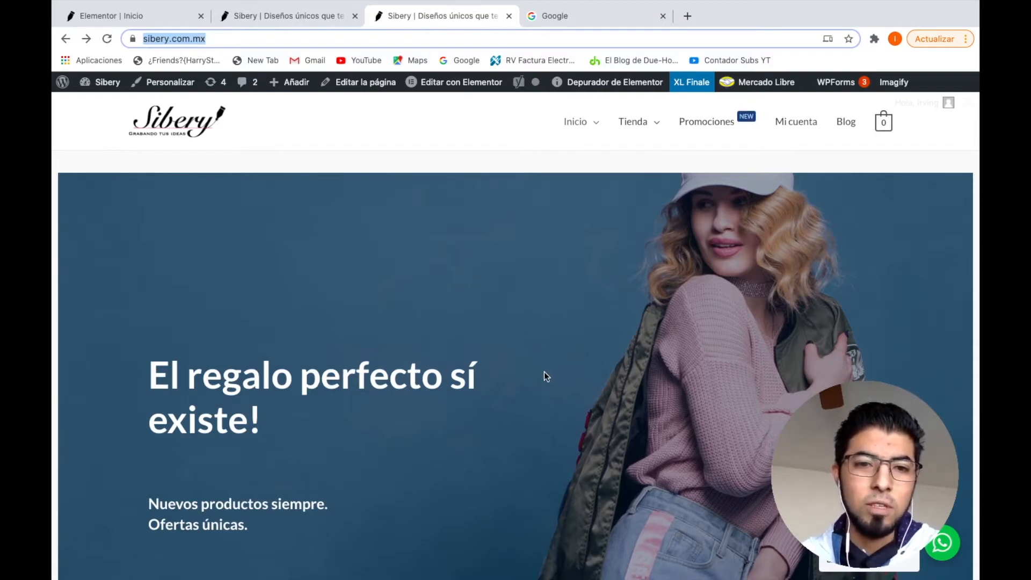
Step: Examine the current Sibery home page, then the redesigned preview down to its Reseñas y opiniones section
scroll(546, 376, down, 5)
scroll(545, 377, down, 15)
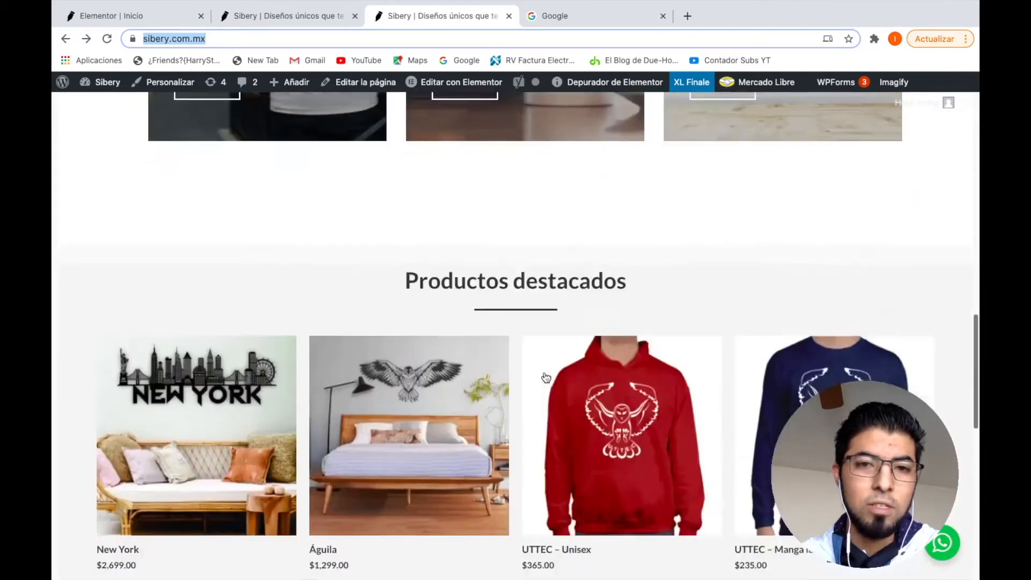
scroll(545, 376, down, 5)
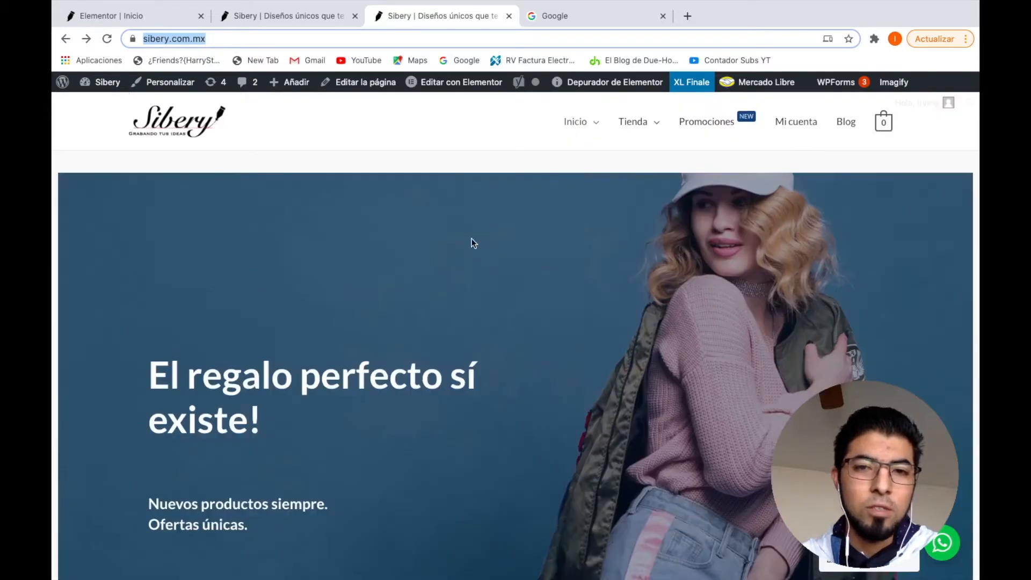
click(301, 16)
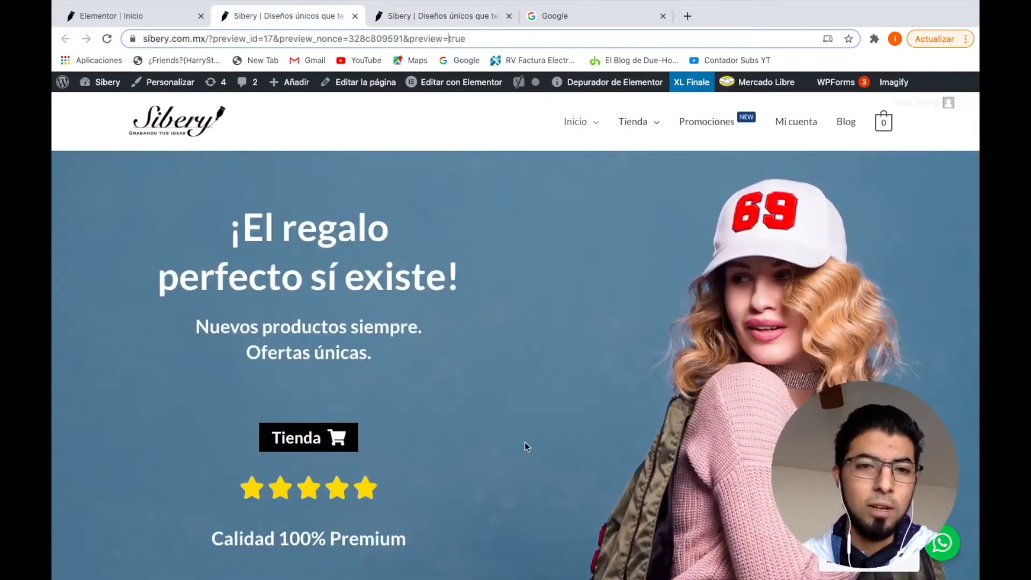
scroll(459, 418, down, 1)
scroll(458, 417, up, 1)
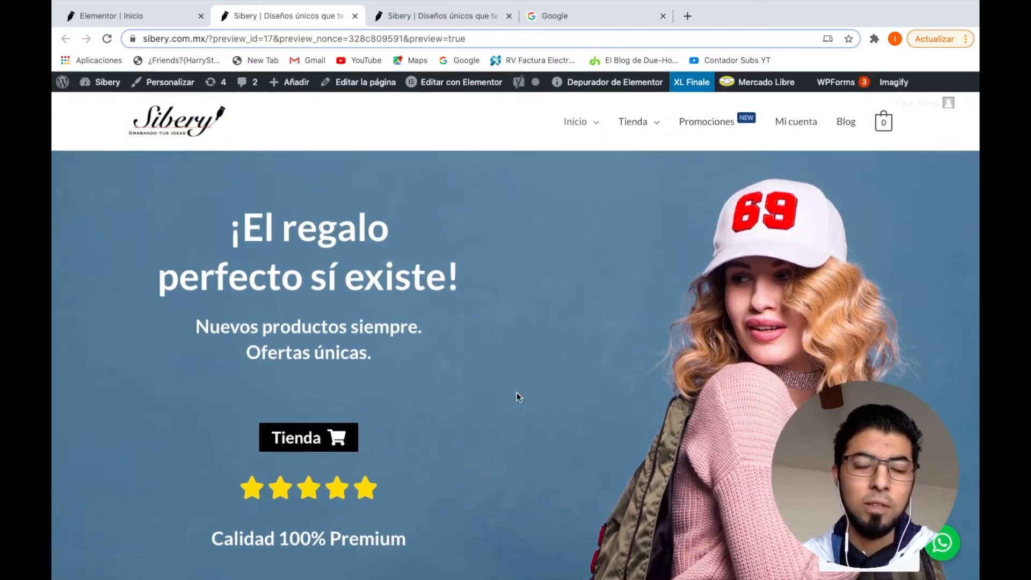
scroll(517, 393, down, 1)
scroll(517, 393, down, 10)
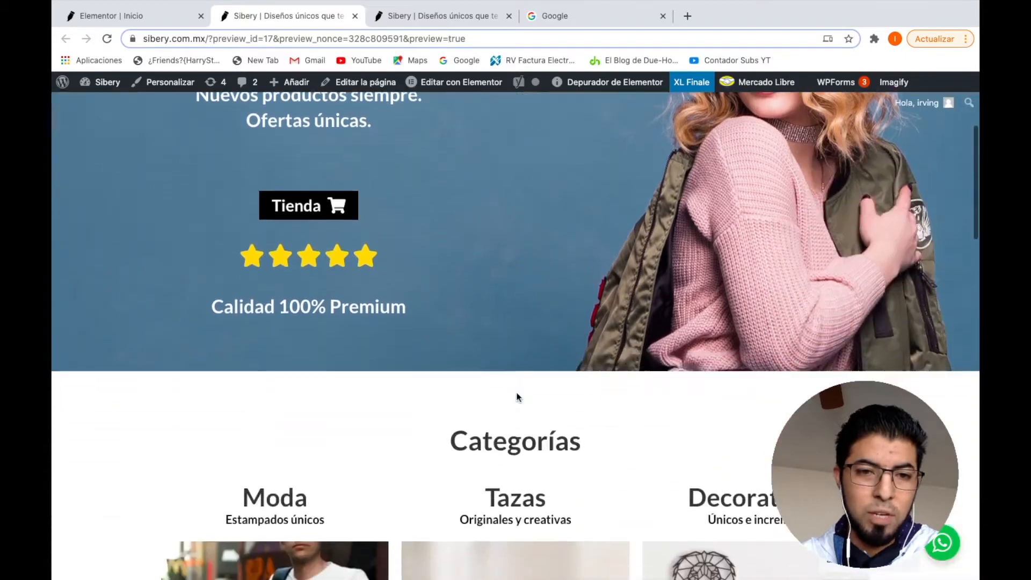
scroll(518, 398, down, 6)
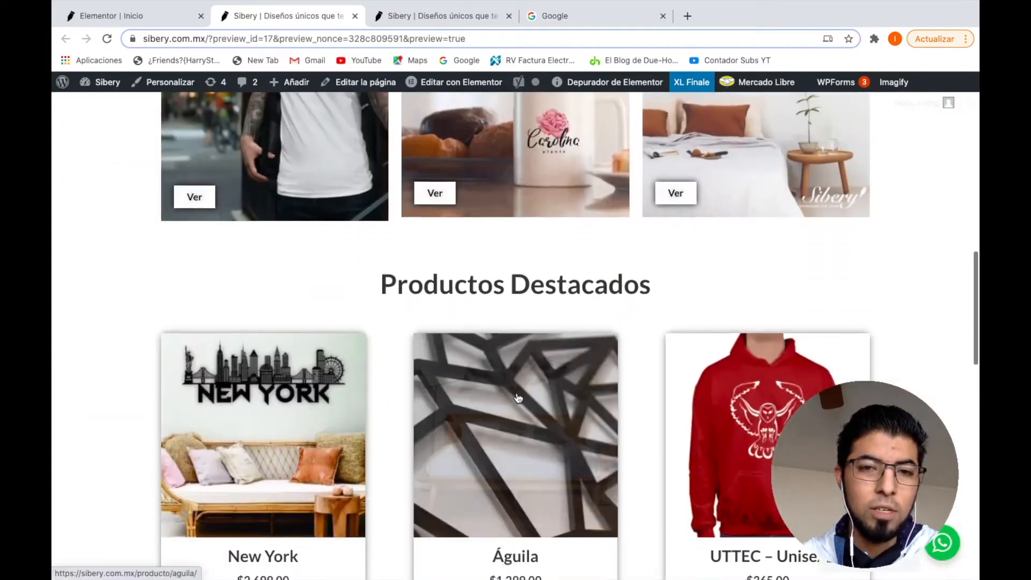
scroll(517, 393, down, 6)
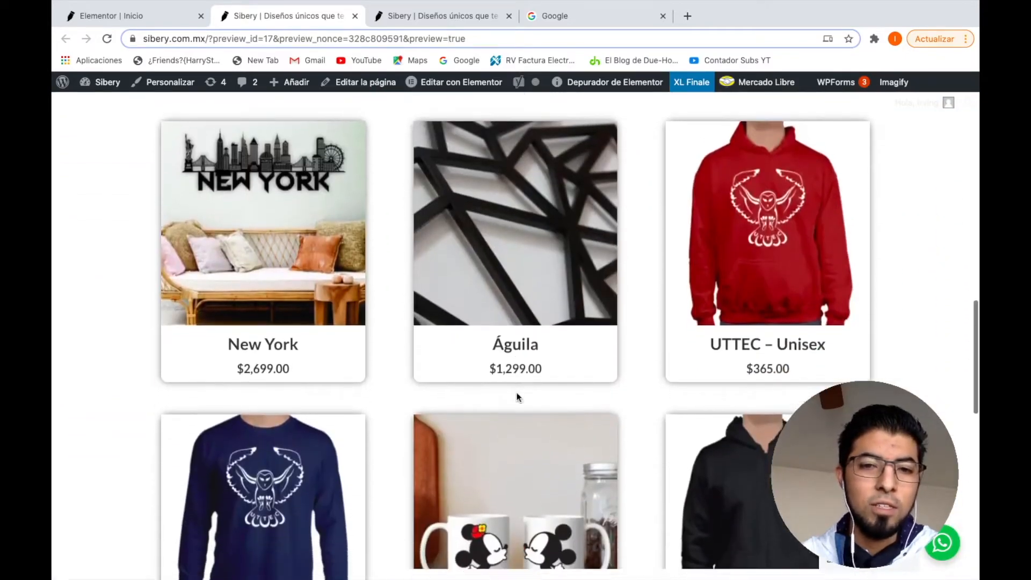
scroll(517, 398, down, 4)
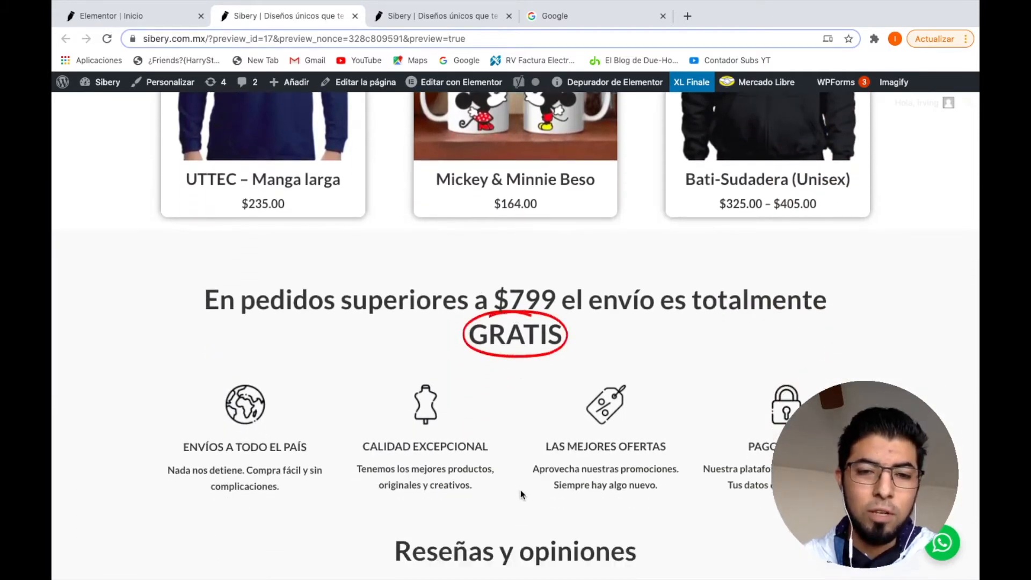
scroll(520, 491, down, 5)
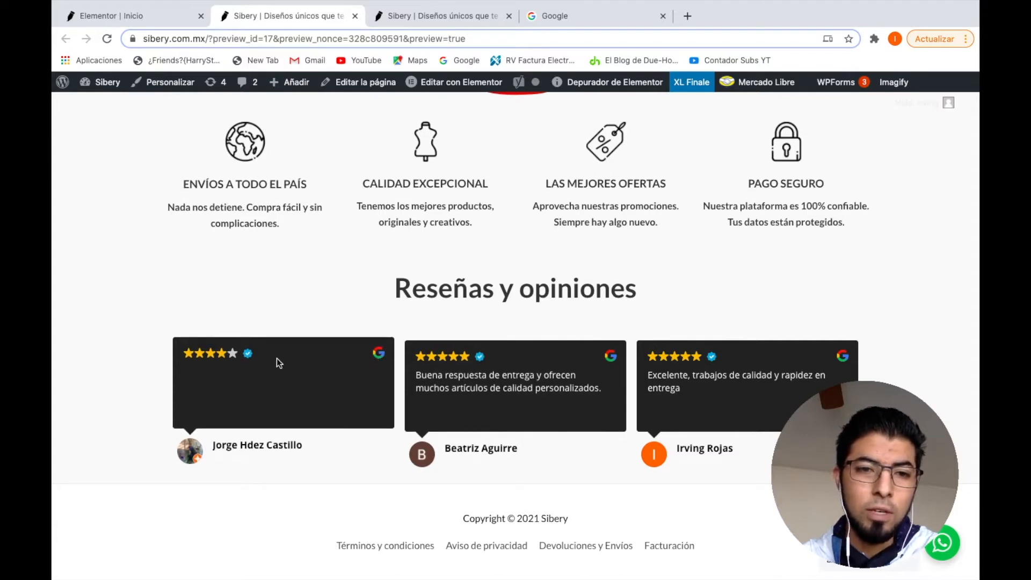
mouse_move(253, 361)
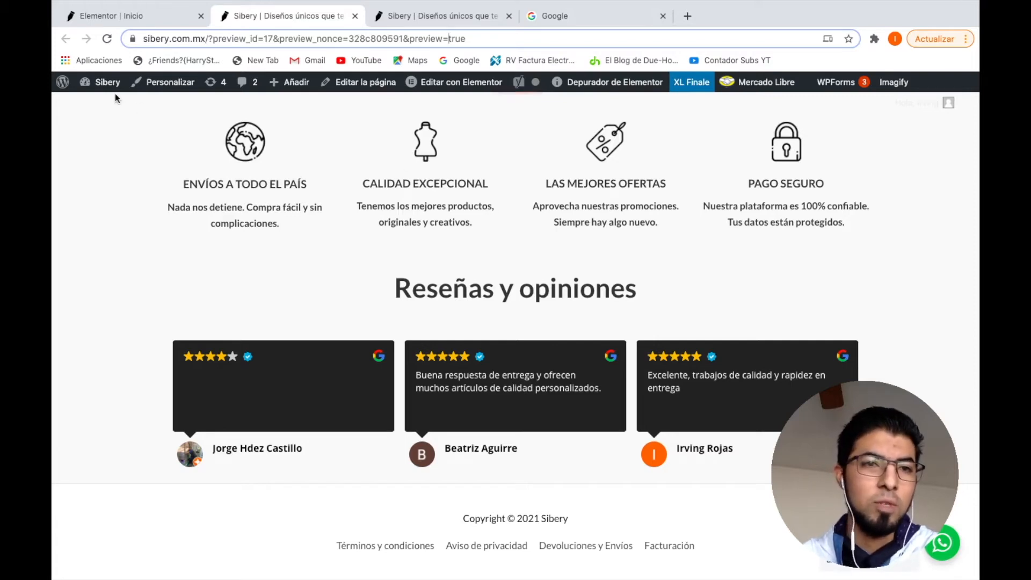
Step: Open the site's WordPress dashboard and search for new plugins matching "trustindex"
mouse_move(97, 83)
click(99, 104)
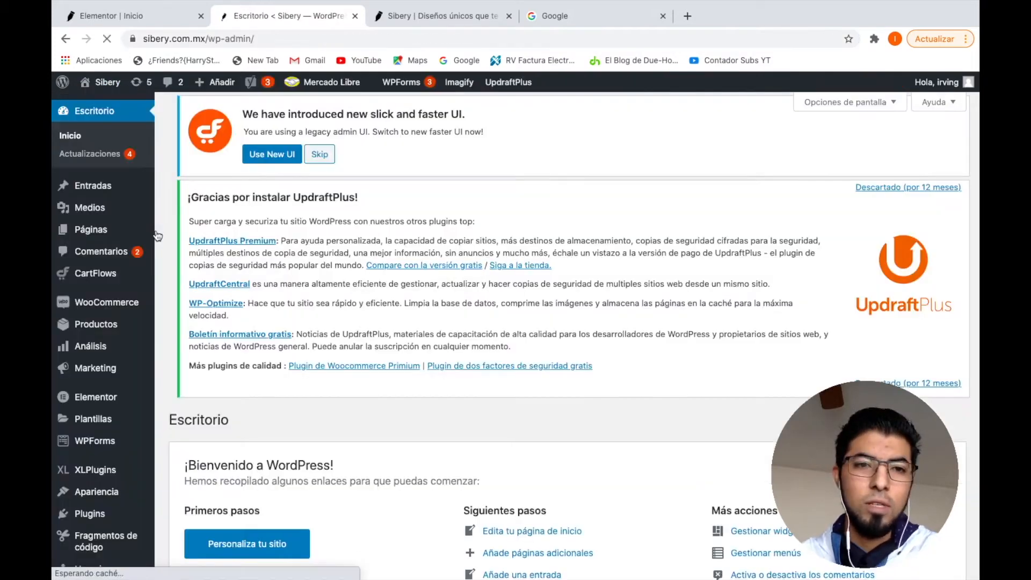
scroll(156, 230, down, 2)
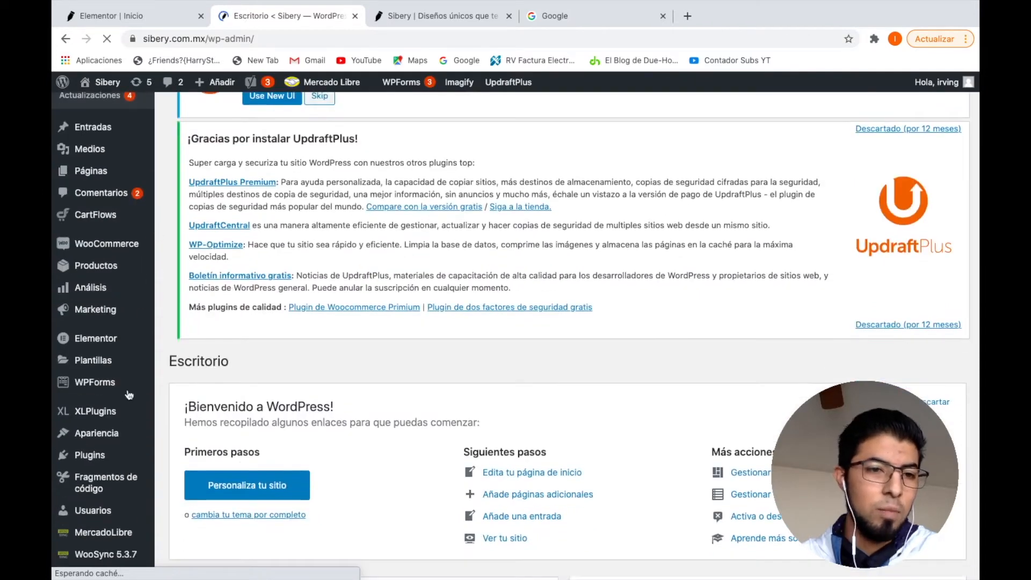
mouse_move(127, 457)
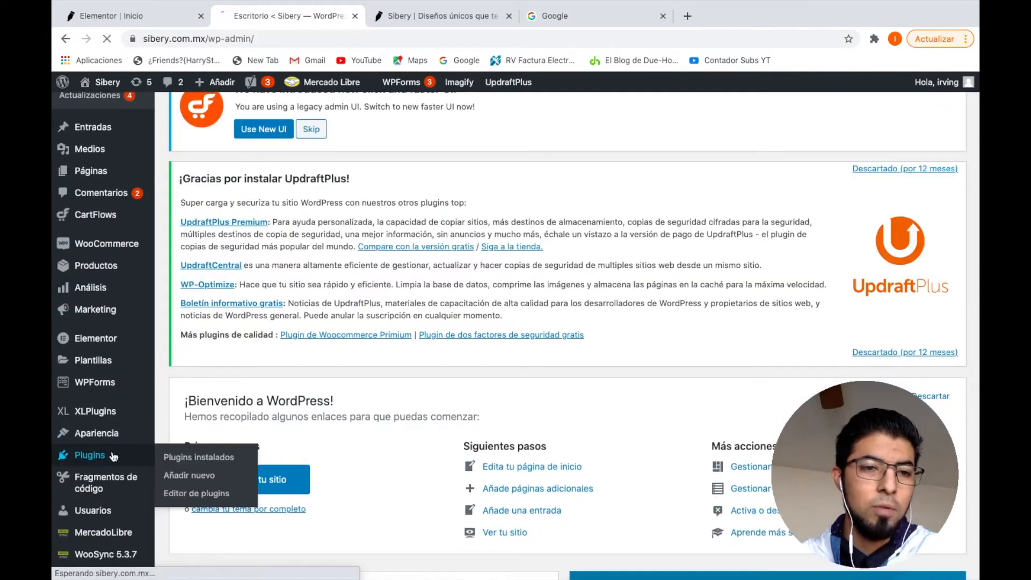
click(192, 478)
click(860, 151)
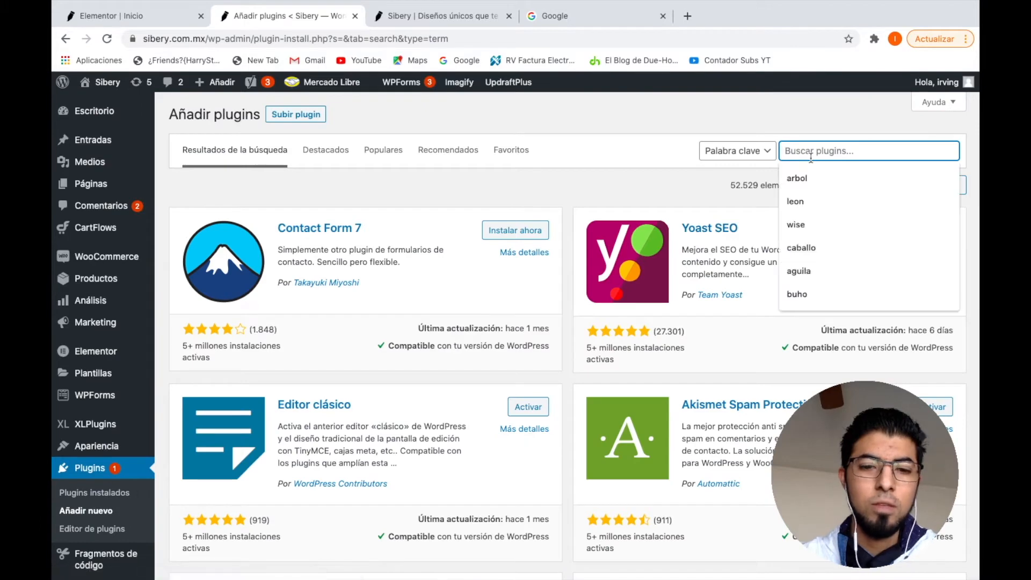
text(trustindex)
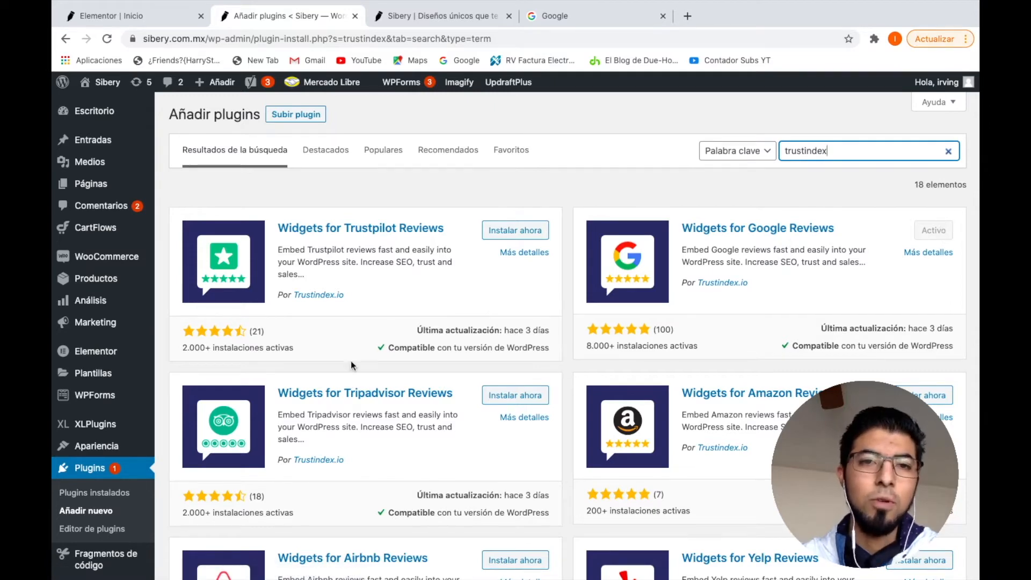
Step: Open the Trustindex.io plugin settings and show the Conectar la plataforma Google stage of the free widget configurator
scroll(144, 362, down, 9)
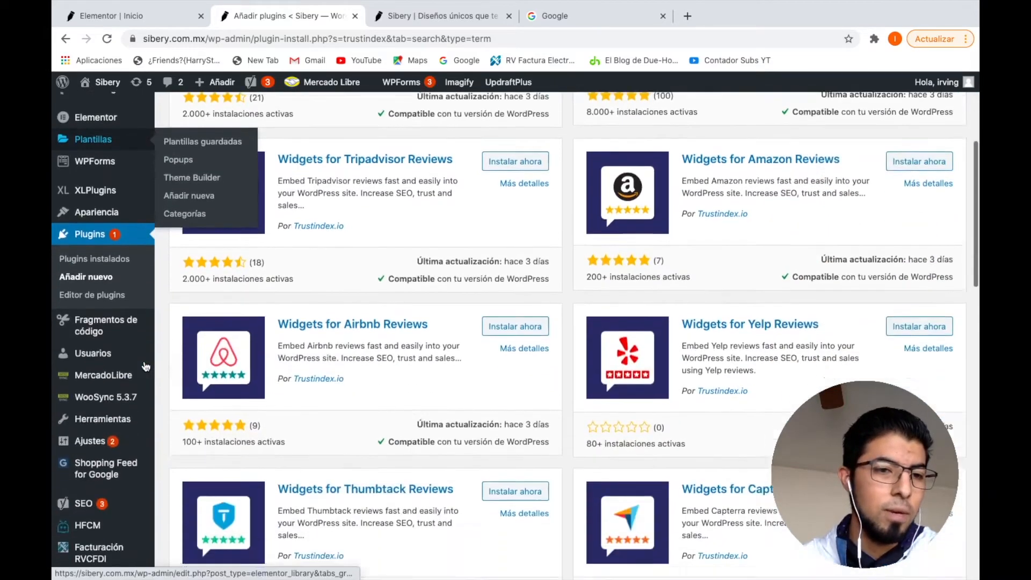
scroll(145, 367, down, 2)
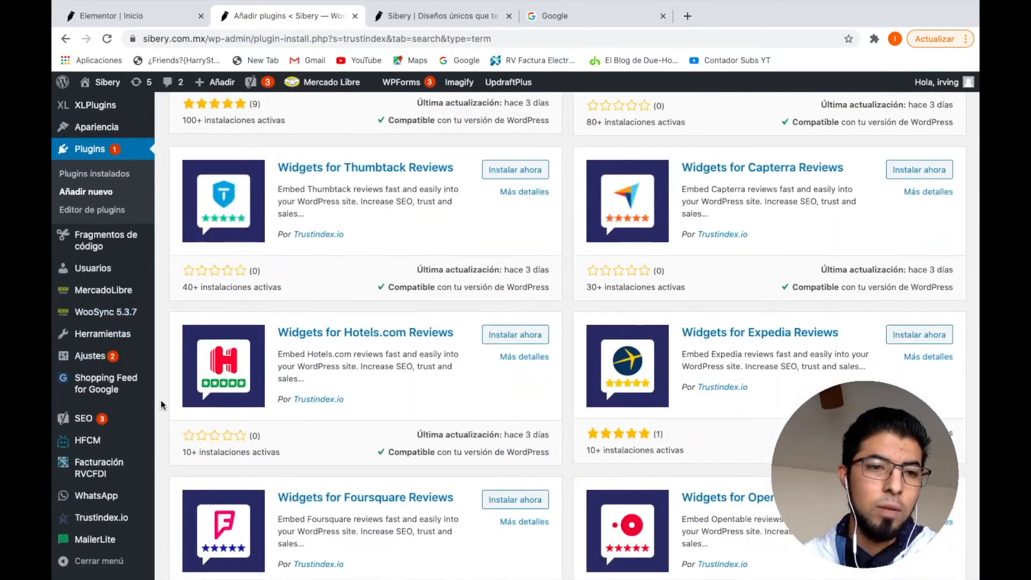
click(108, 522)
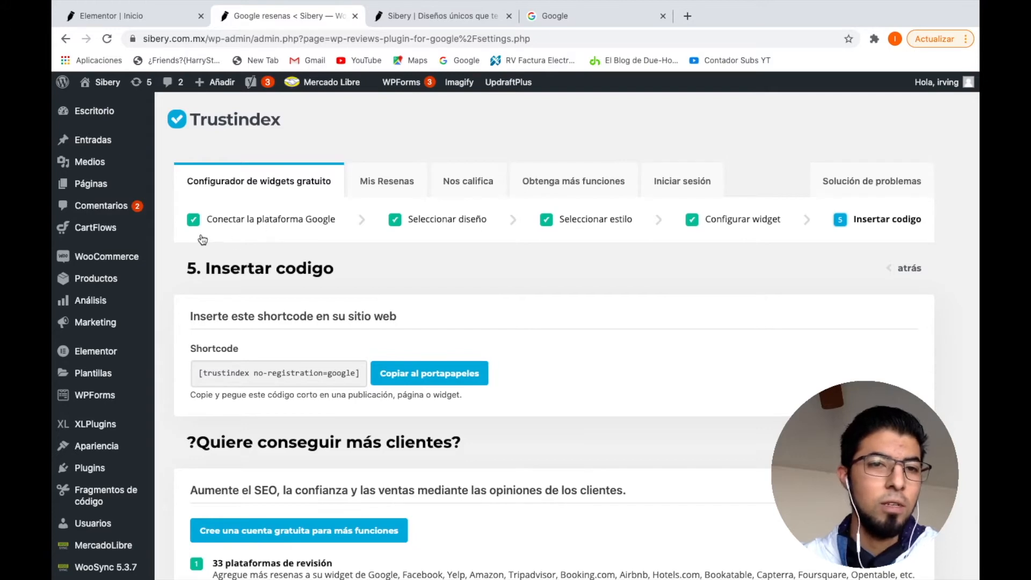
click(290, 222)
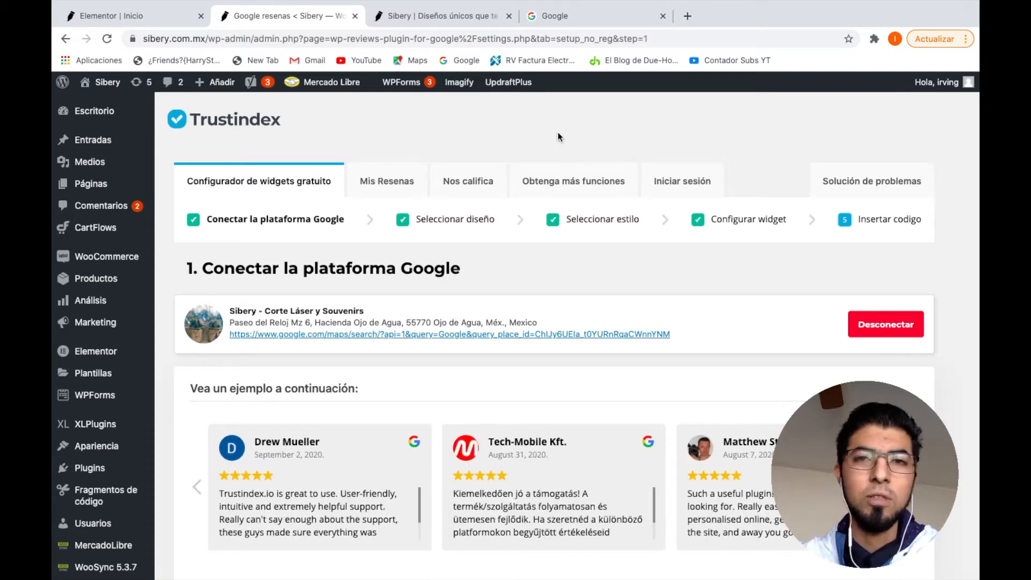
Step: Switch to the Google page, search for "id de google maps" and open the Google Developers Place IDs result
click(570, 25)
click(463, 291)
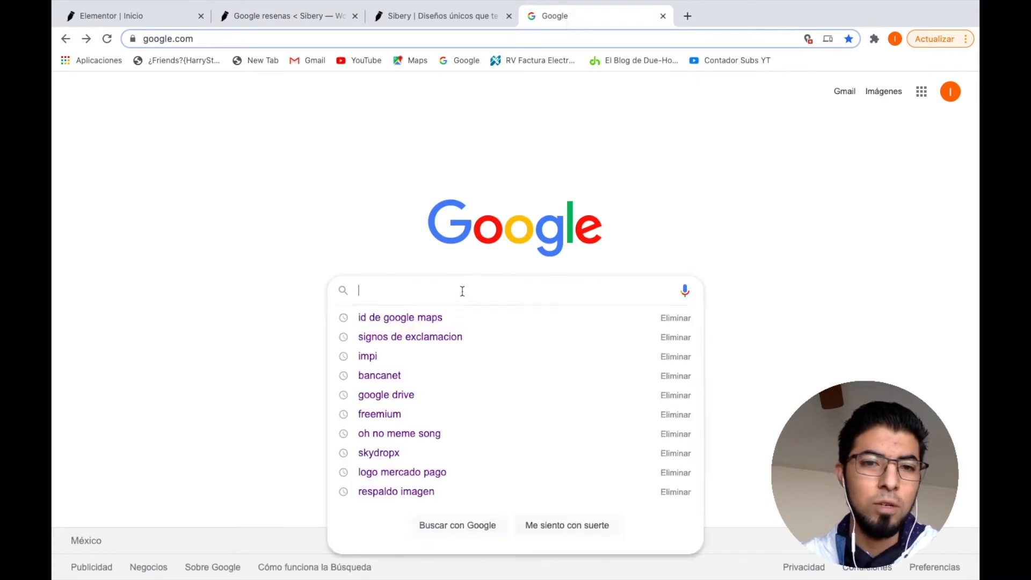
click(422, 319)
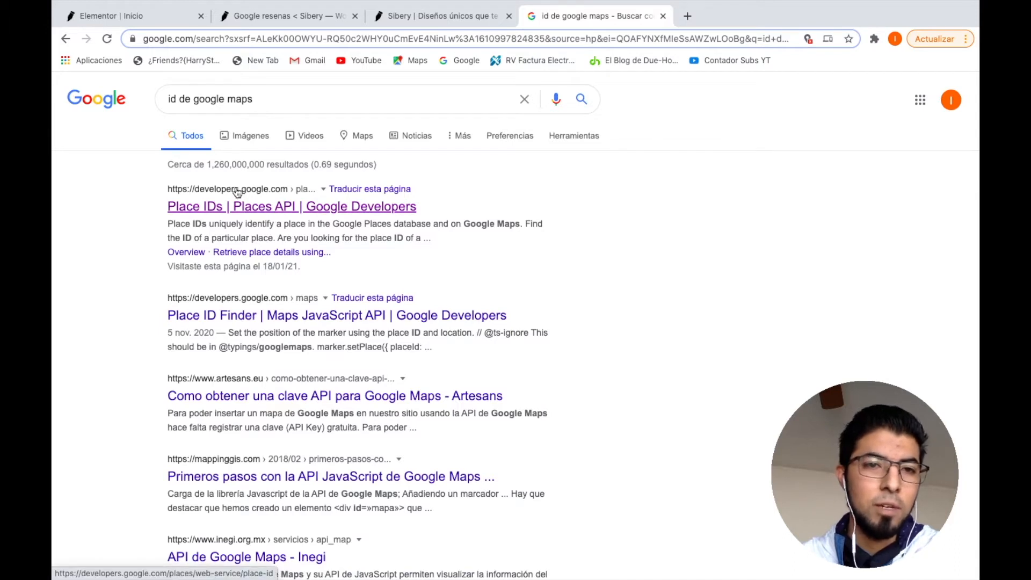
click(285, 212)
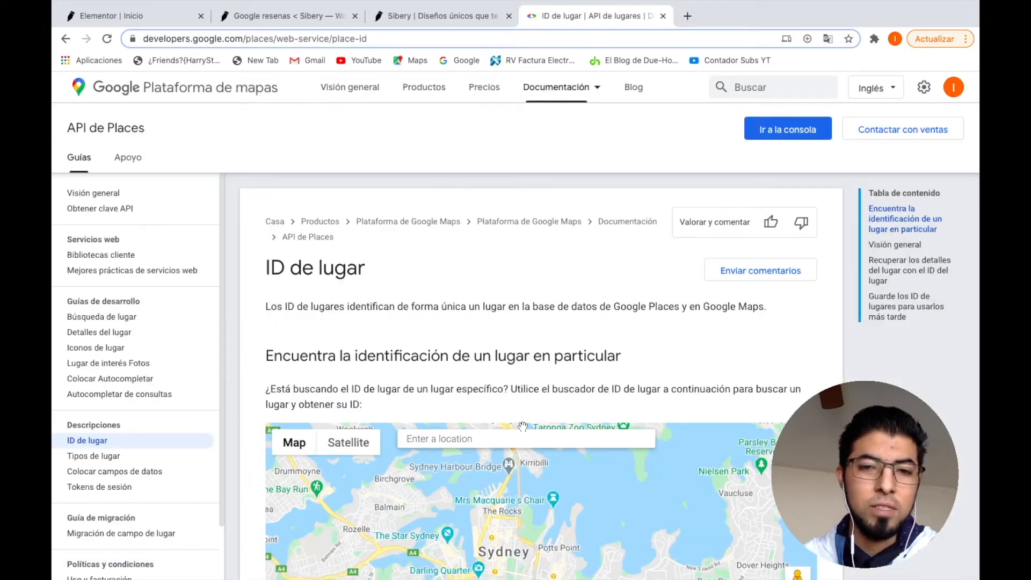
Step: Navigate the place ID finder map from Sydney to the Ojo de Agua and Ozumbilla area in Mexico
scroll(523, 426, down, 5)
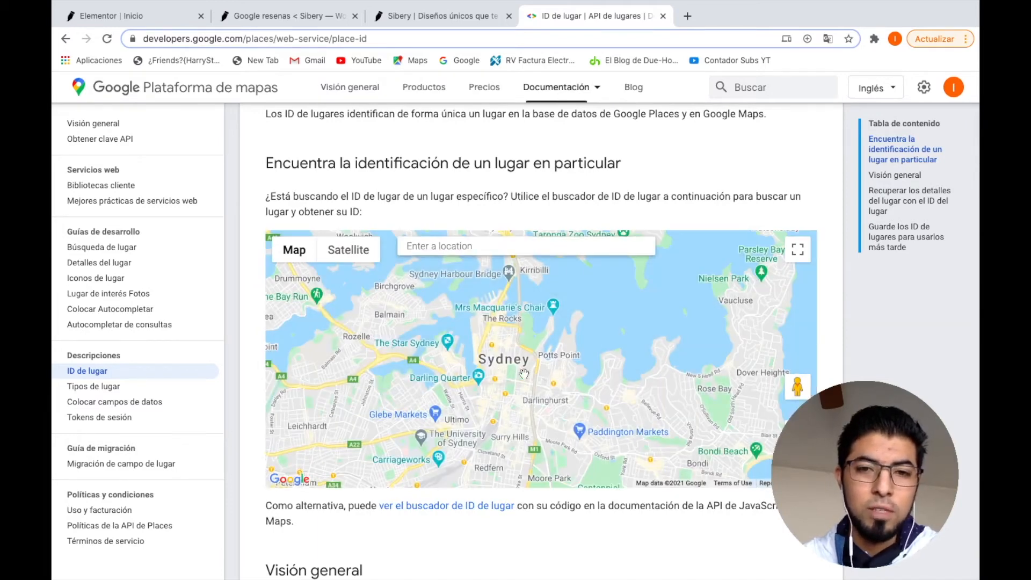
scroll(540, 358, down, 3)
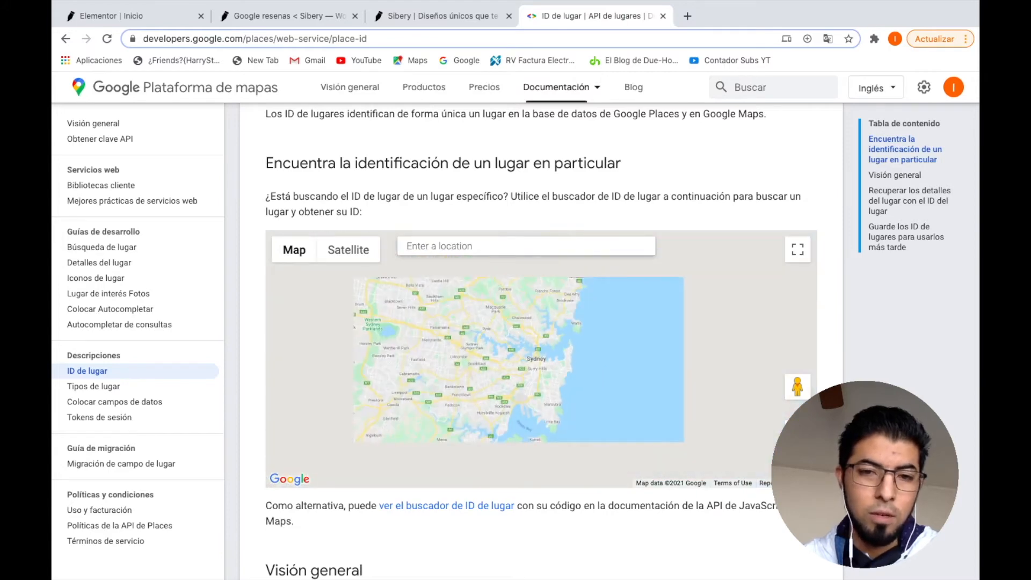
scroll(560, 411, down, 6)
drag(416, 361, 608, 375)
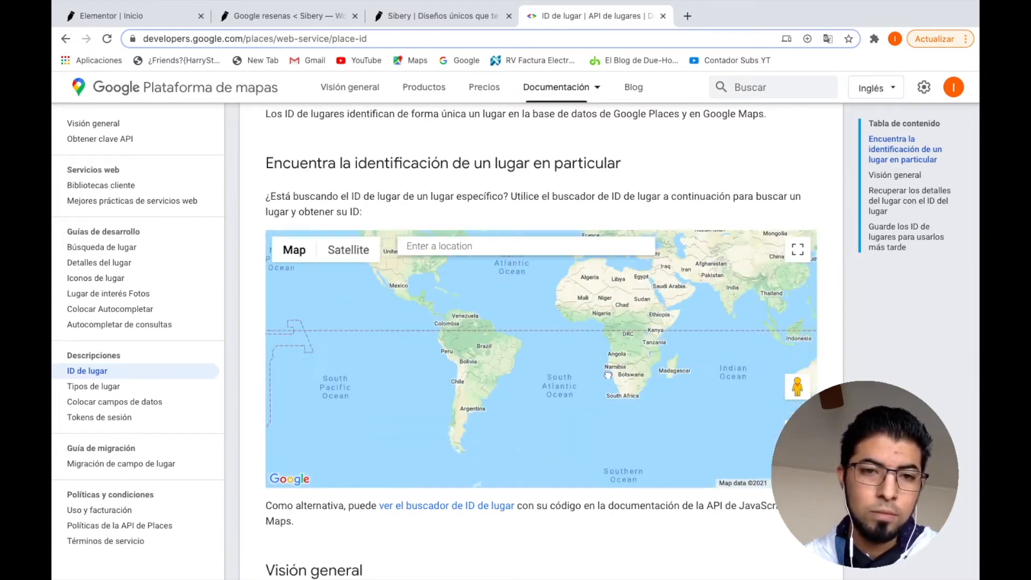
scroll(471, 326, up, 3)
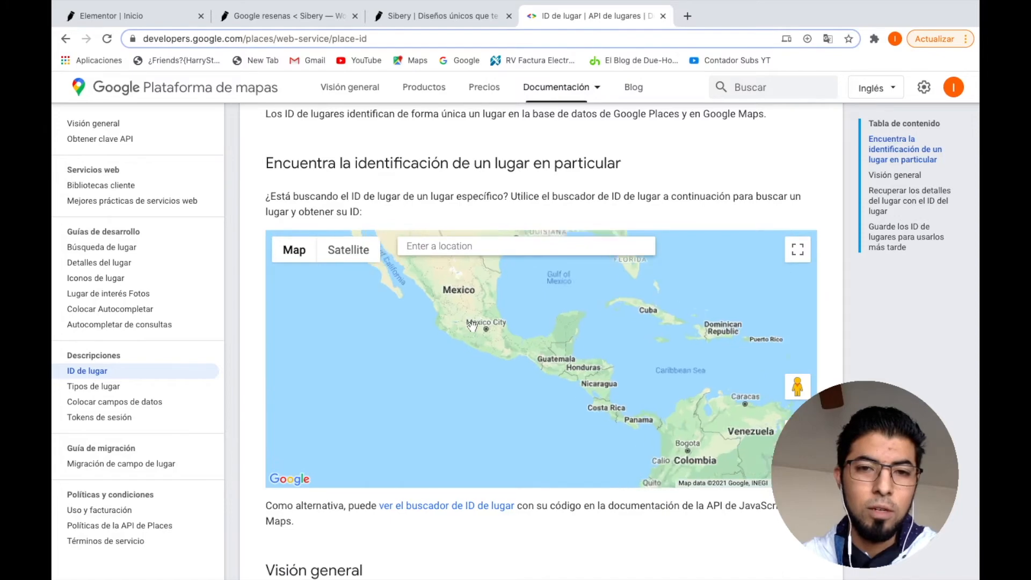
scroll(471, 326, up, 1)
scroll(500, 325, up, 1)
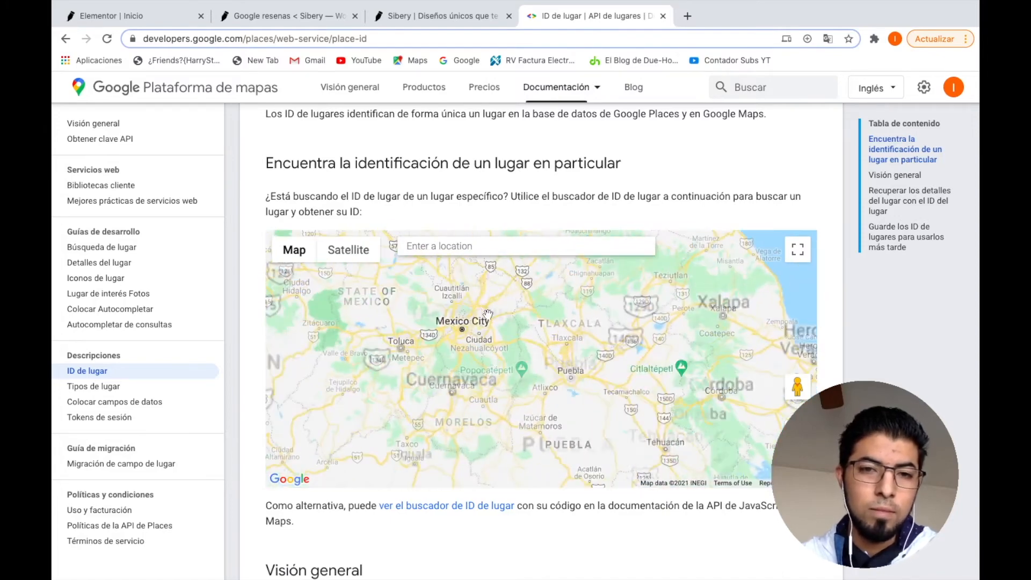
scroll(484, 327, up, 3)
scroll(469, 329, up, 3)
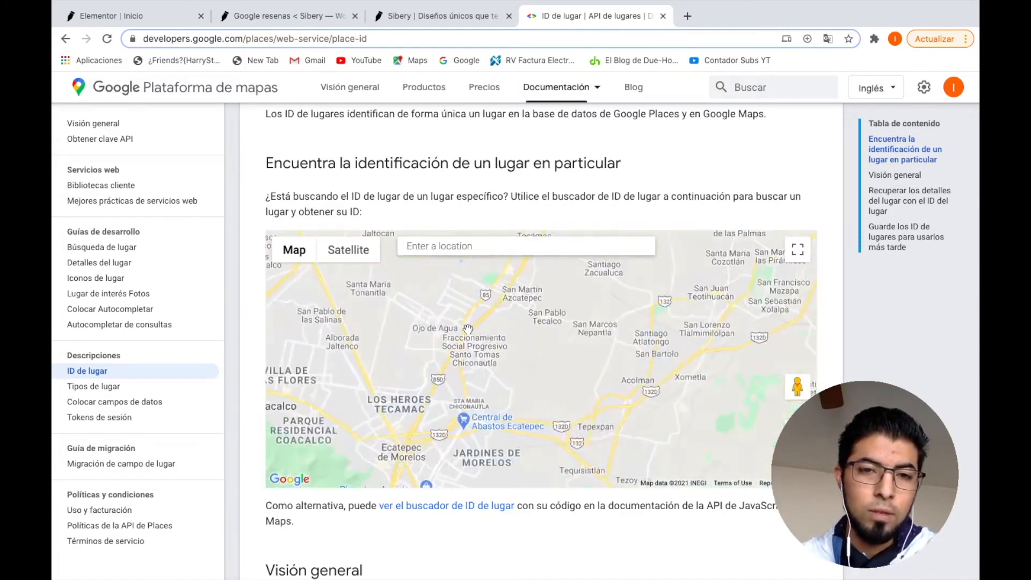
drag(472, 307, 469, 369)
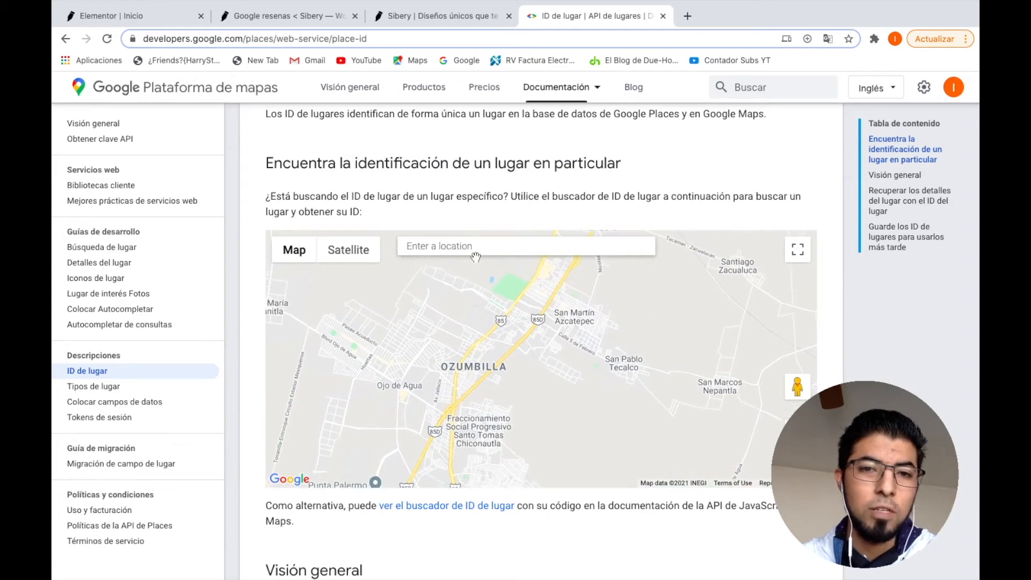
Step: Search the place ID finder for "sibery", choose Sibery - Corte Láser y Souvenirs and select its Place ID text
click(459, 246)
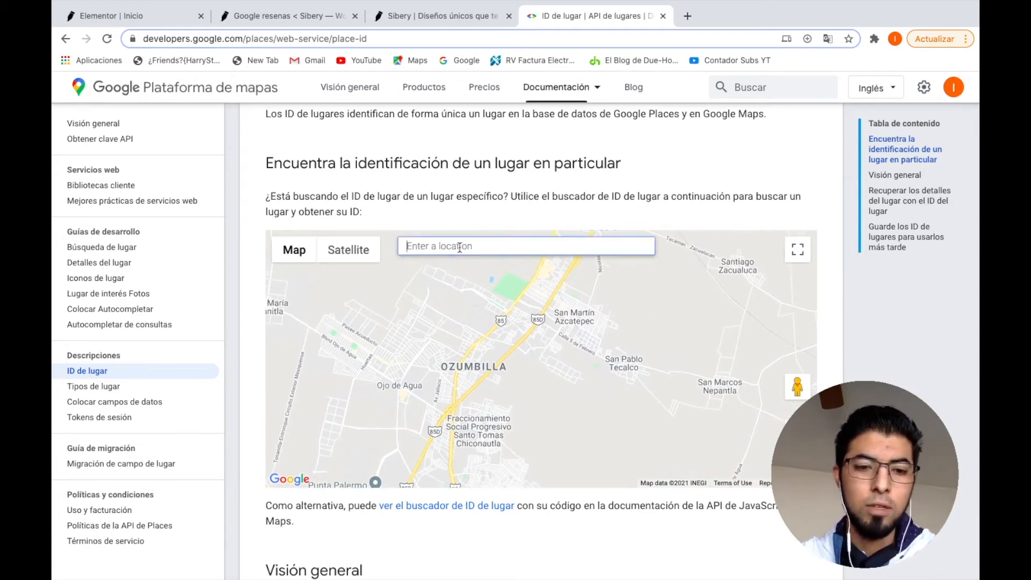
text(sibery)
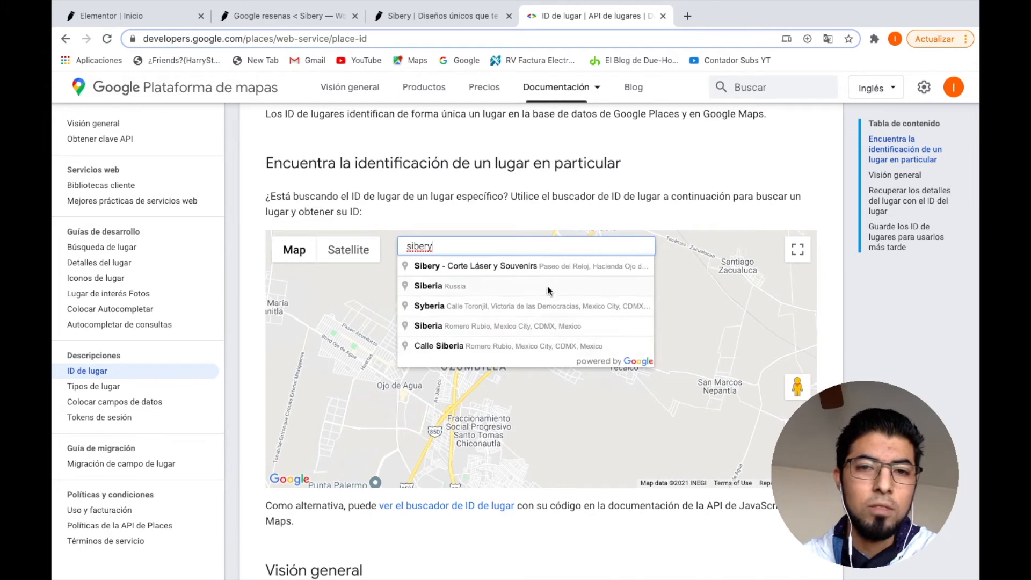
click(534, 266)
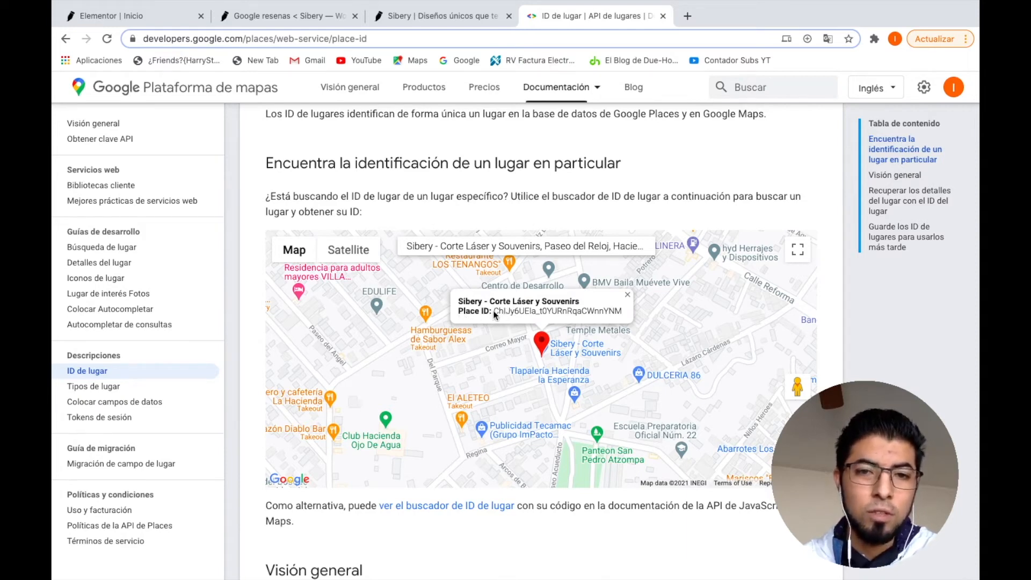
drag(493, 310, 622, 314)
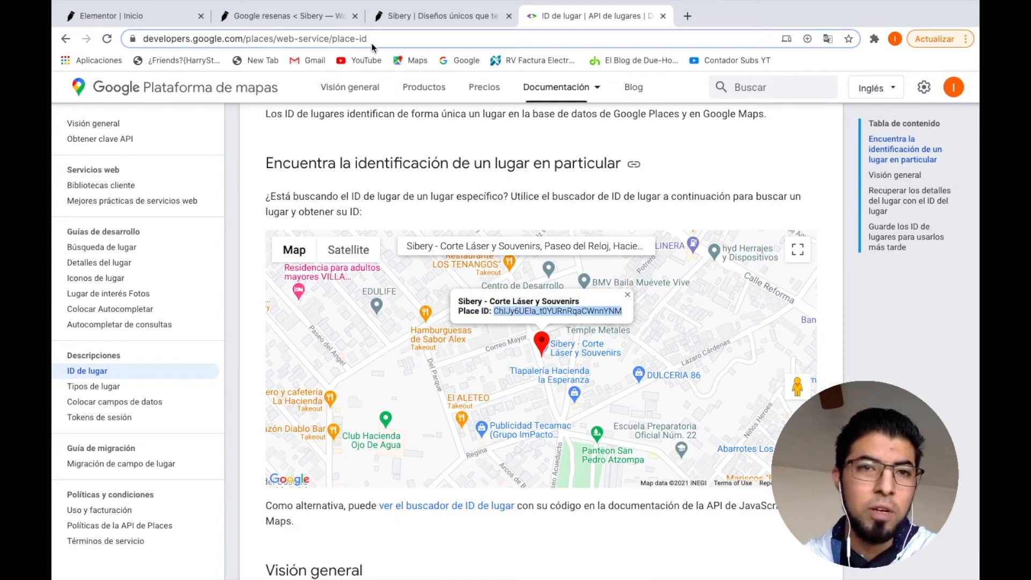
Step: Return to the Trustindex widget configurator and open the Seleccionar diseño stage
click(283, 18)
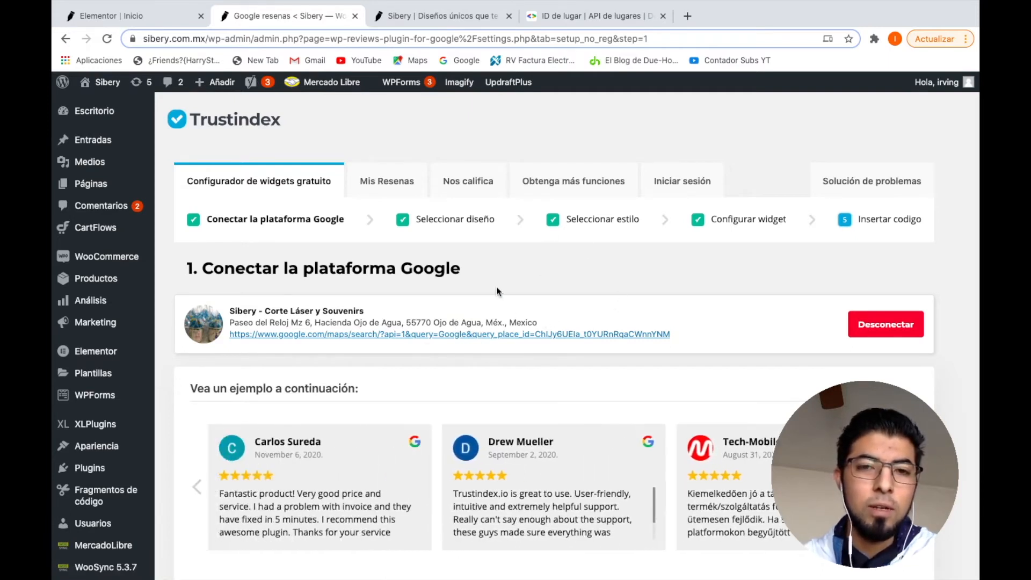
click(449, 221)
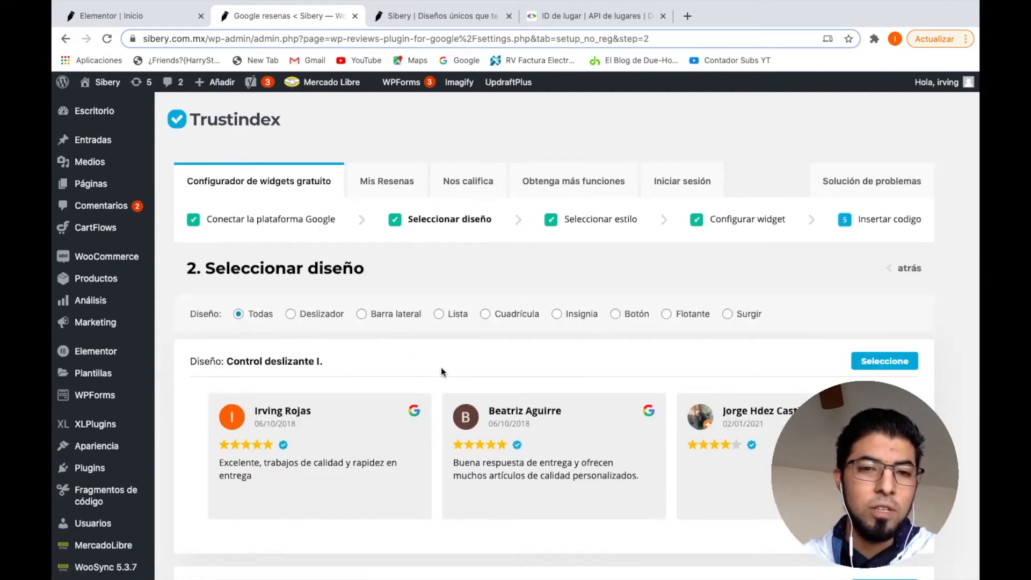
Step: Look through all the available review widget designs, from sliders and lists to grids, and filter them to Deslizador
scroll(440, 367, down, 7)
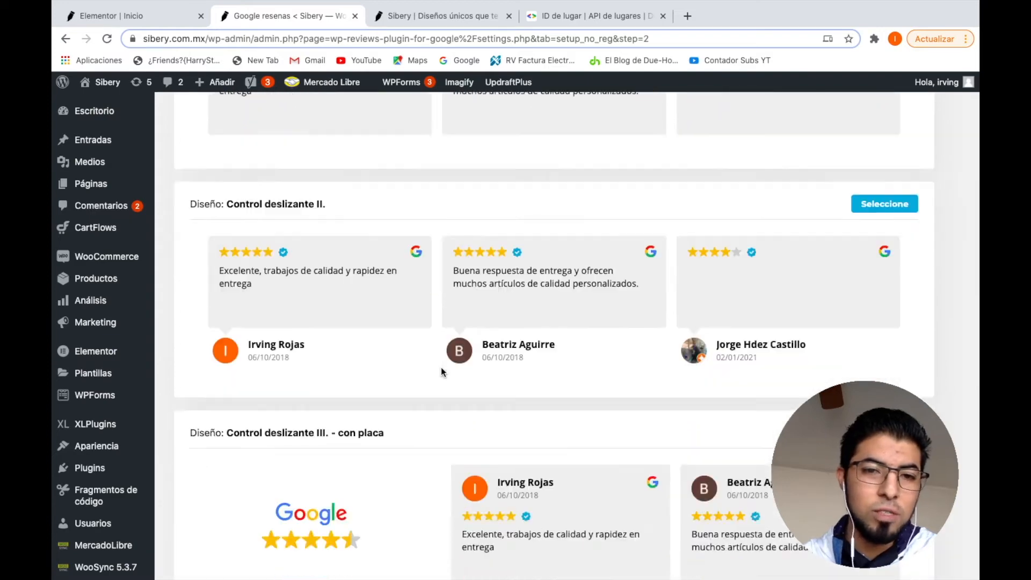
scroll(440, 366, down, 11)
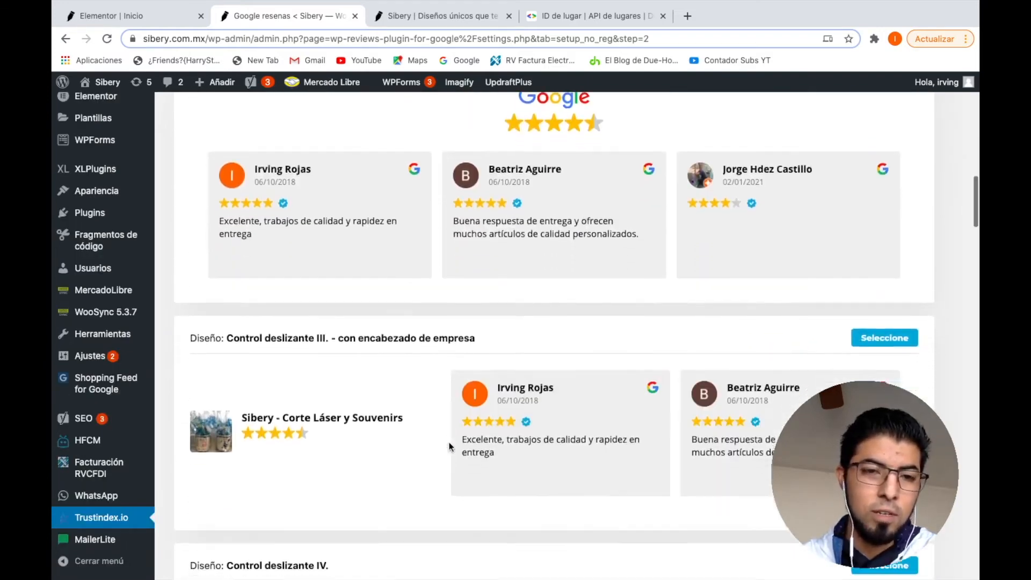
scroll(449, 445, down, 4)
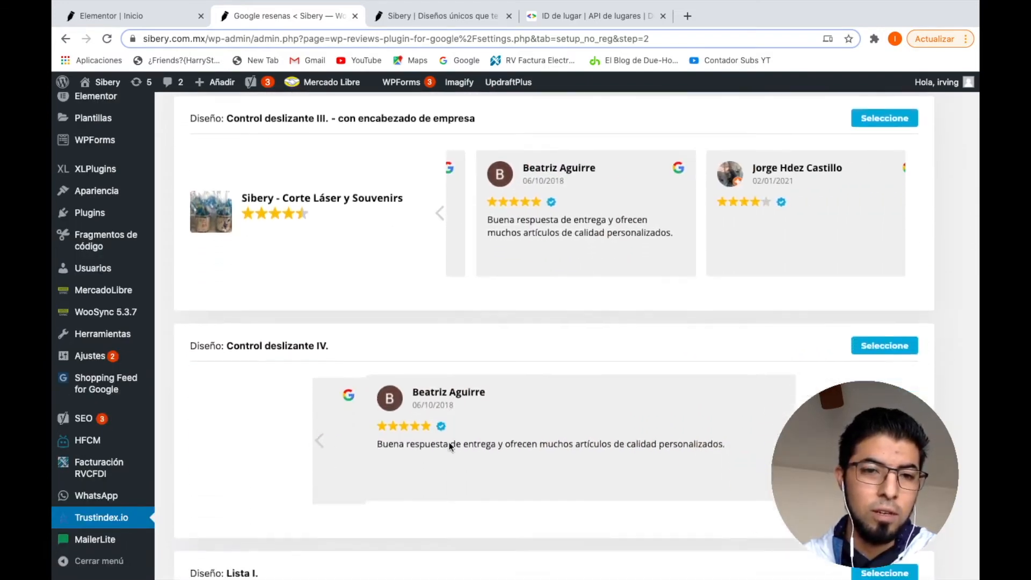
scroll(450, 443, down, 10)
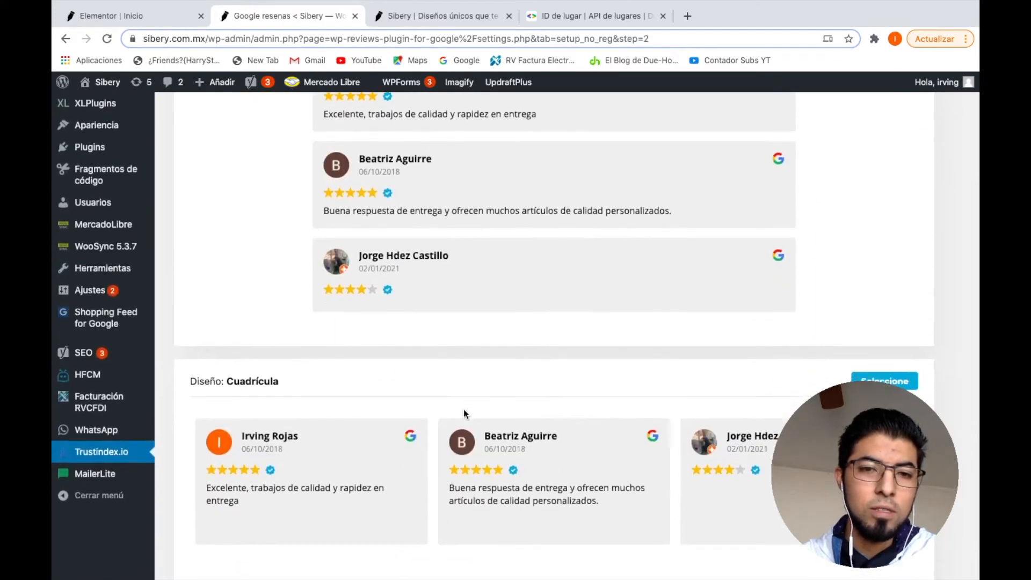
scroll(464, 408, down, 5)
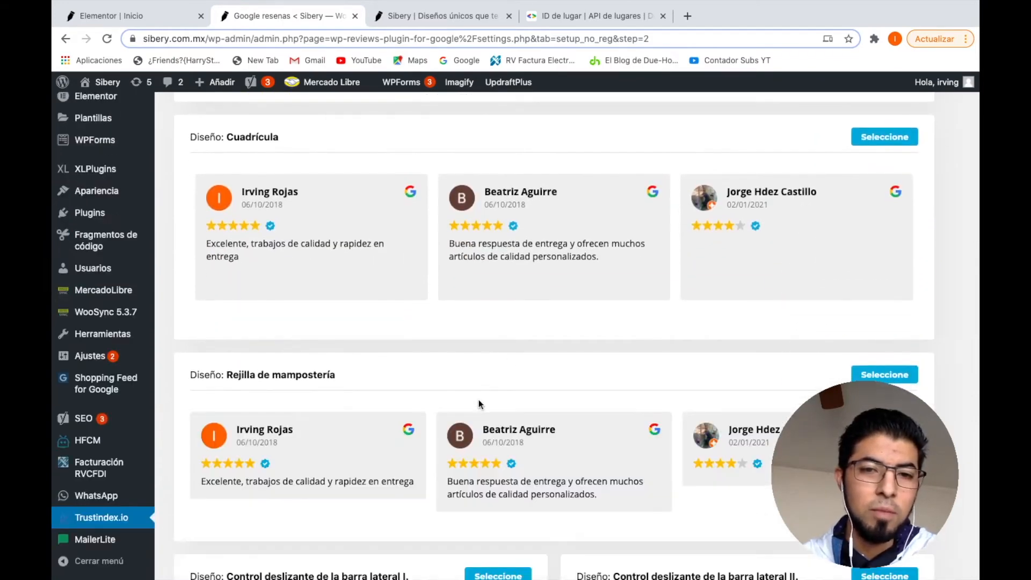
scroll(480, 404, down, 1)
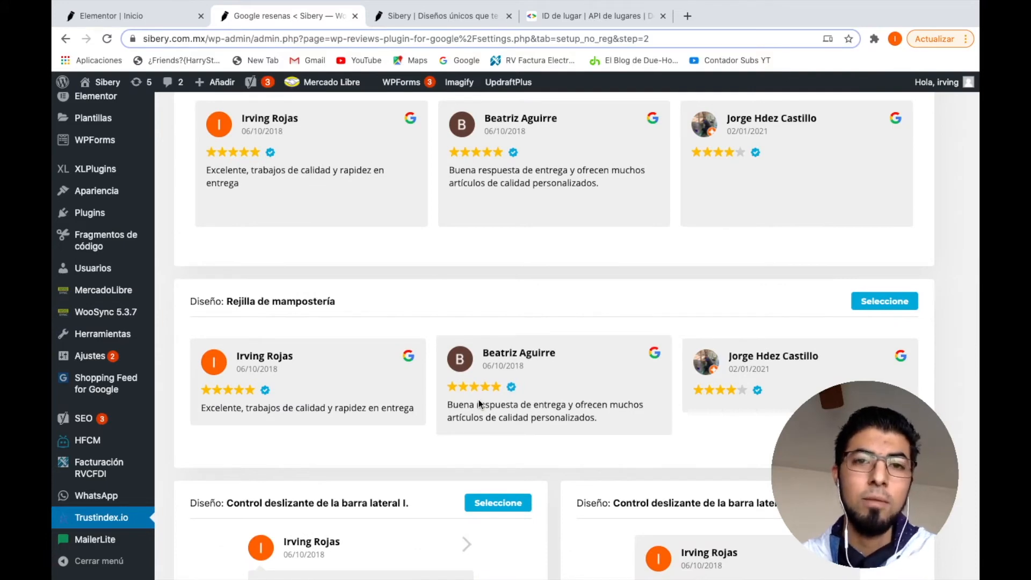
scroll(496, 401, down, 10)
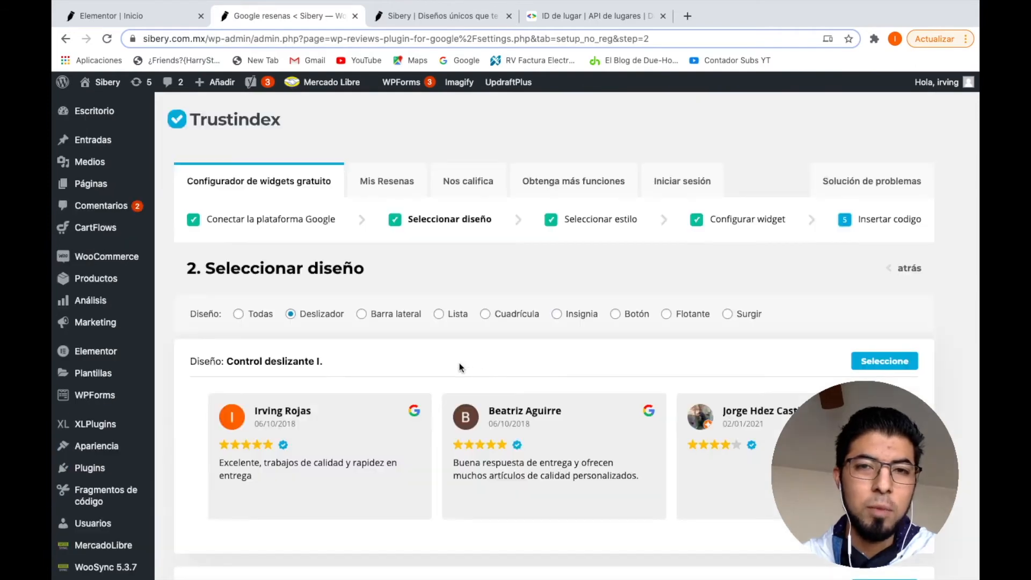
Step: Examine the Control deslizante II design among the Deslizador layouts
scroll(459, 362, down, 1)
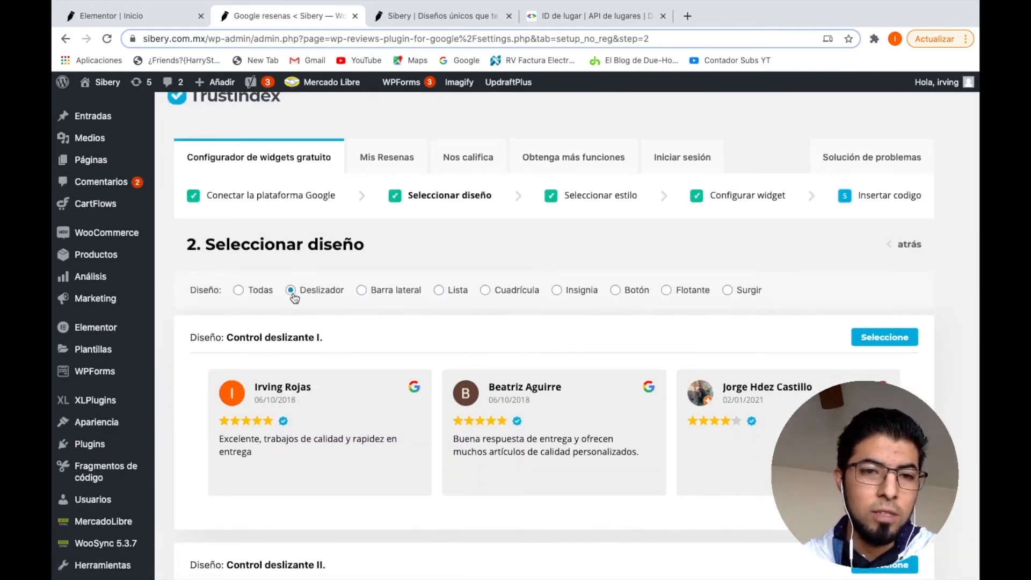
scroll(295, 300, down, 5)
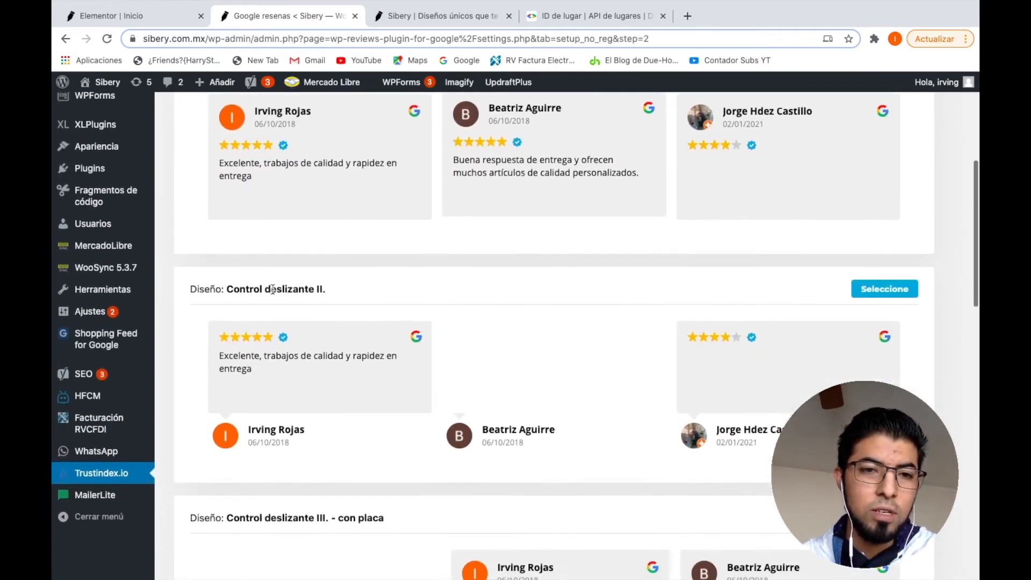
drag(311, 288, 225, 292)
click(406, 290)
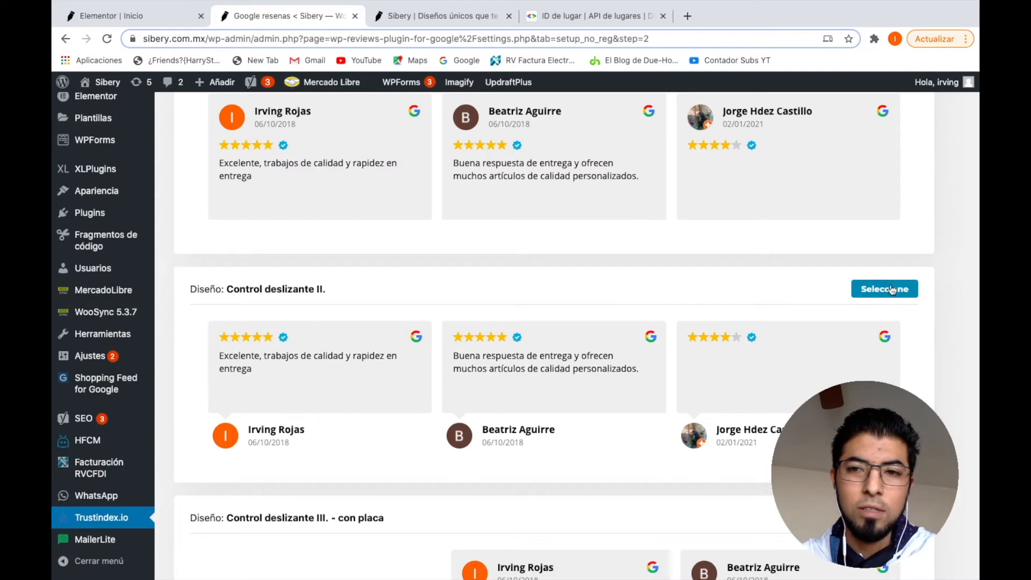
Step: Open the Seleccionar estilo stage and review the available styles, including Light contrast and Light background image
scroll(586, 288, up, 6)
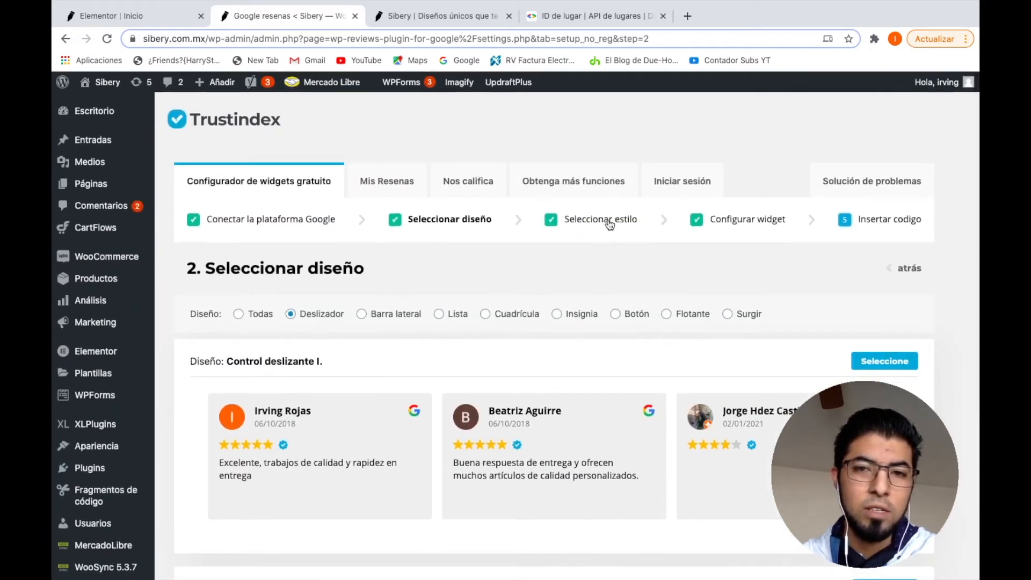
click(610, 222)
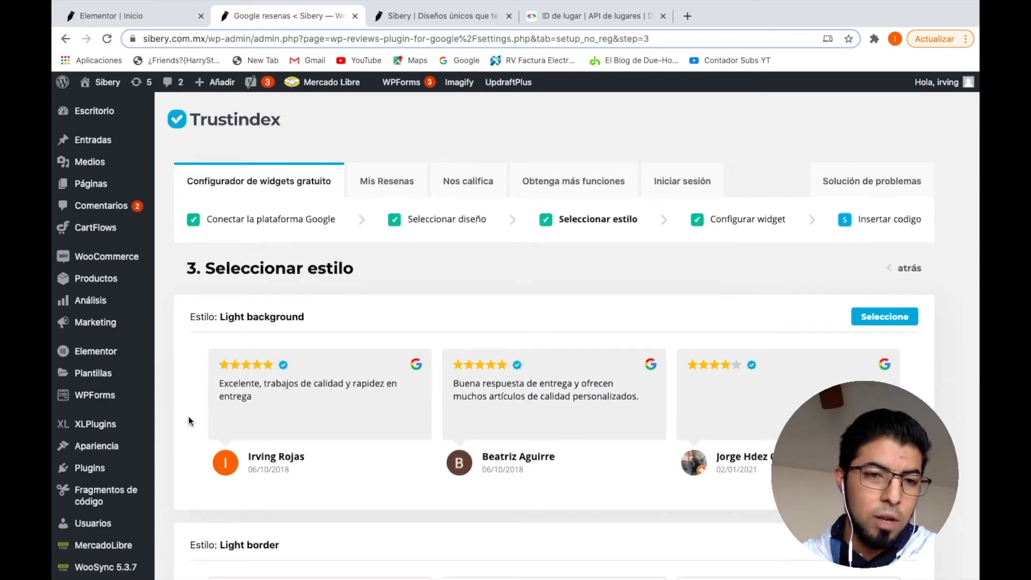
scroll(189, 417, down, 10)
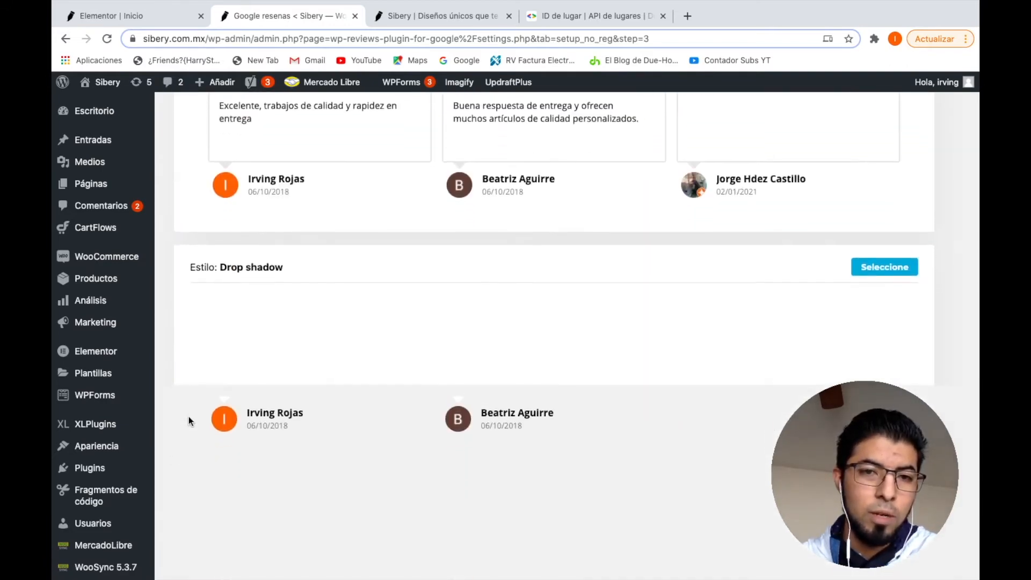
scroll(189, 417, down, 7)
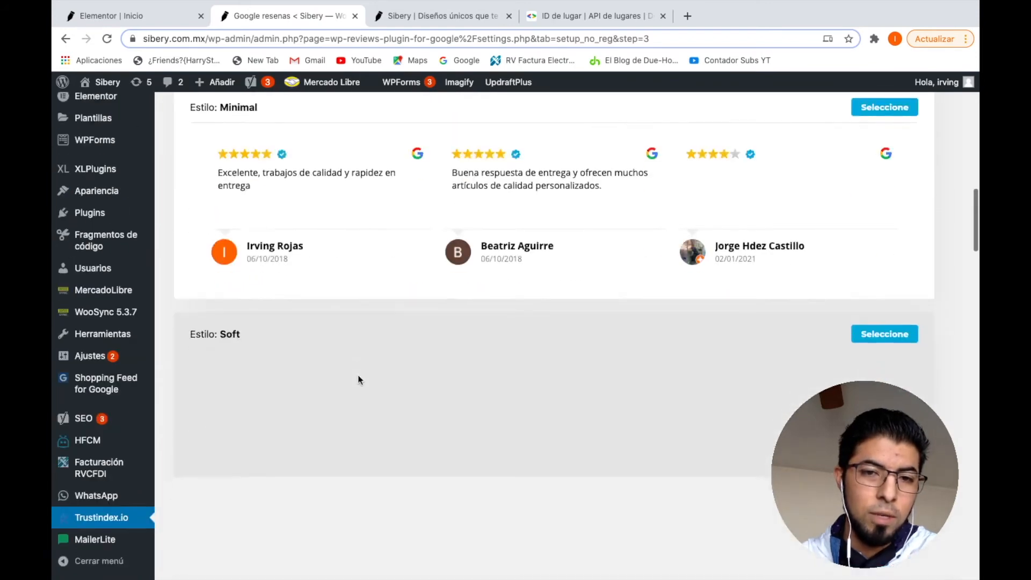
scroll(358, 379, down, 3)
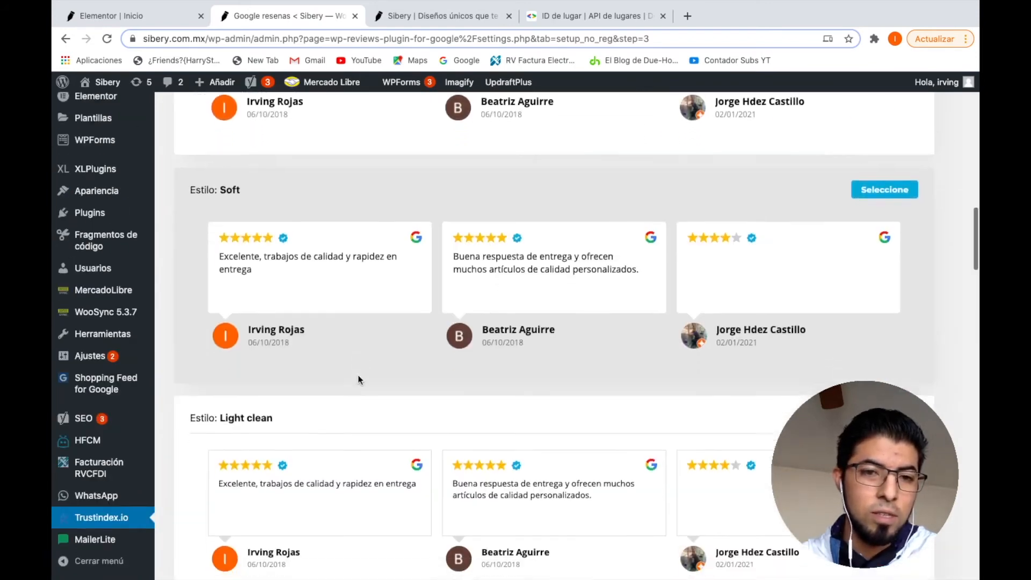
scroll(359, 379, down, 10)
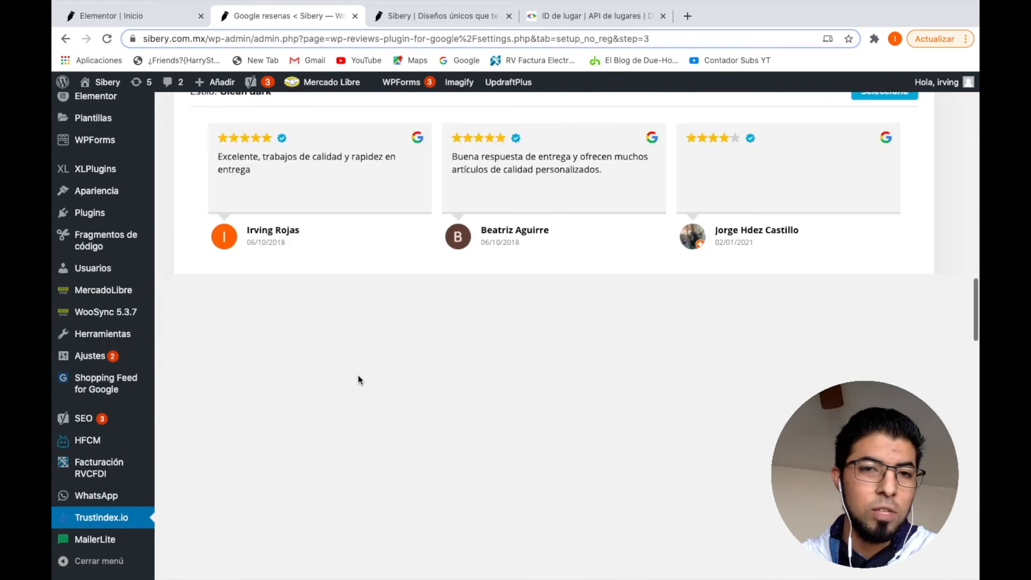
scroll(439, 438, down, 6)
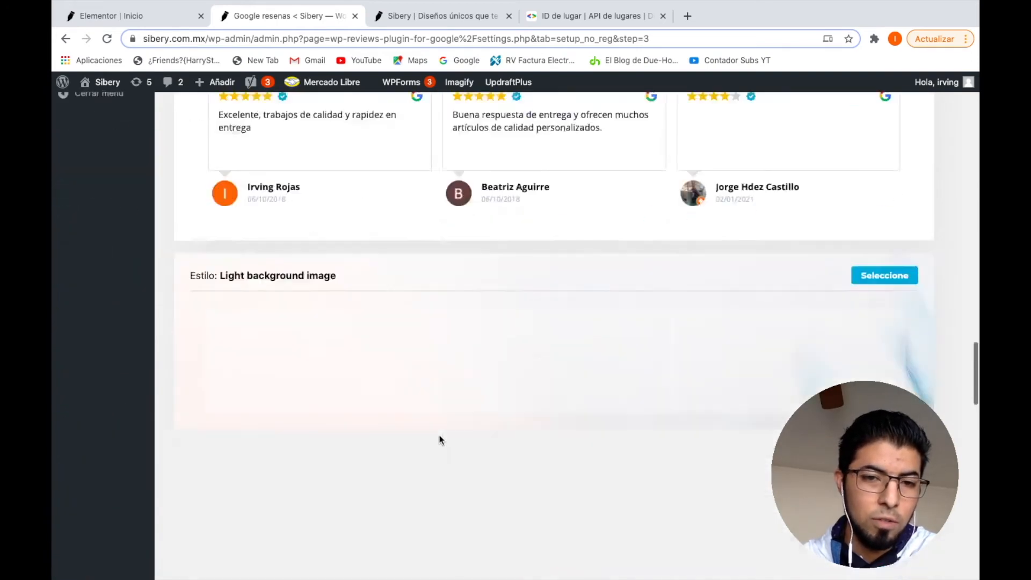
scroll(439, 435, down, 5)
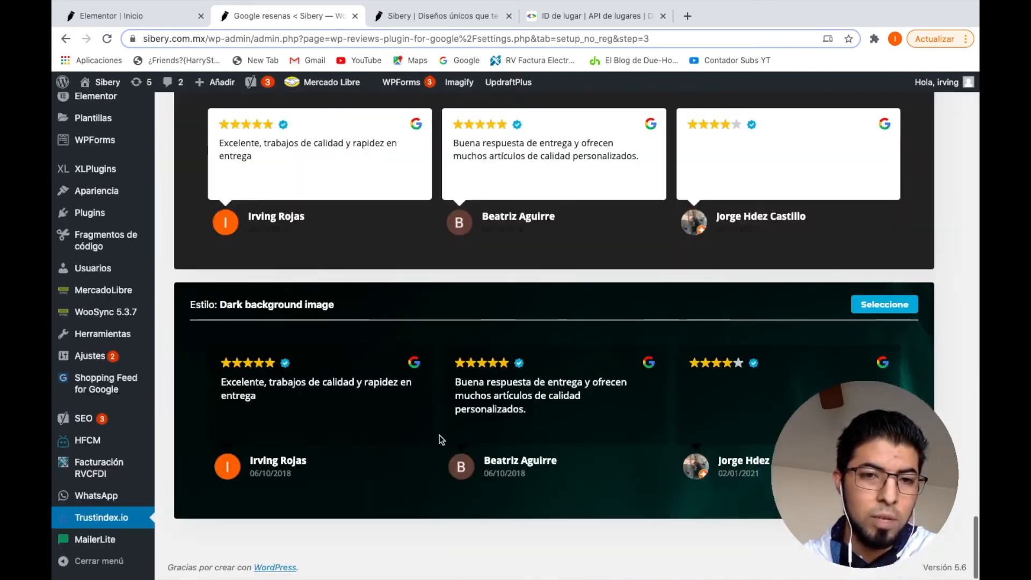
scroll(611, 390, up, 6)
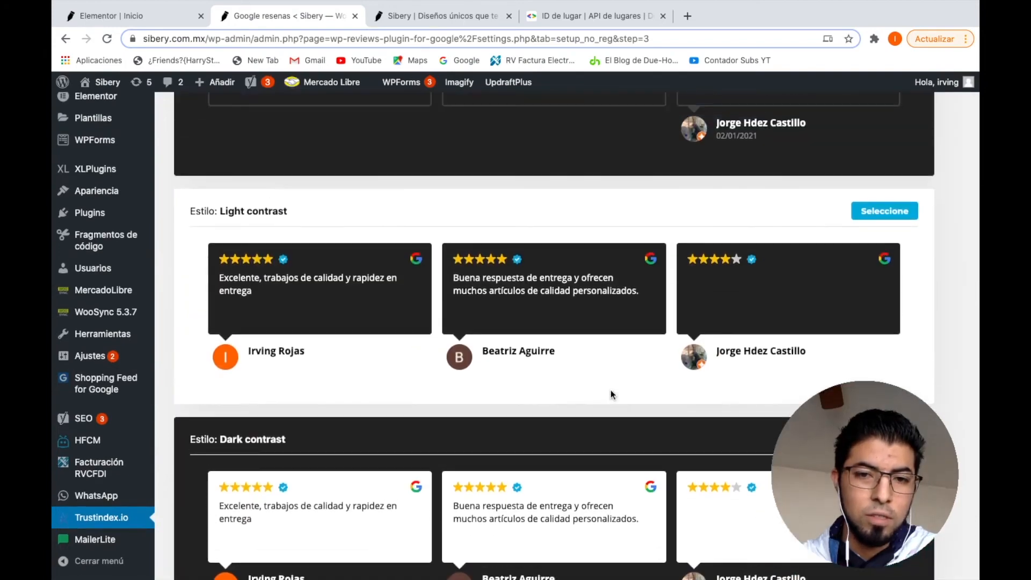
scroll(611, 390, up, 2)
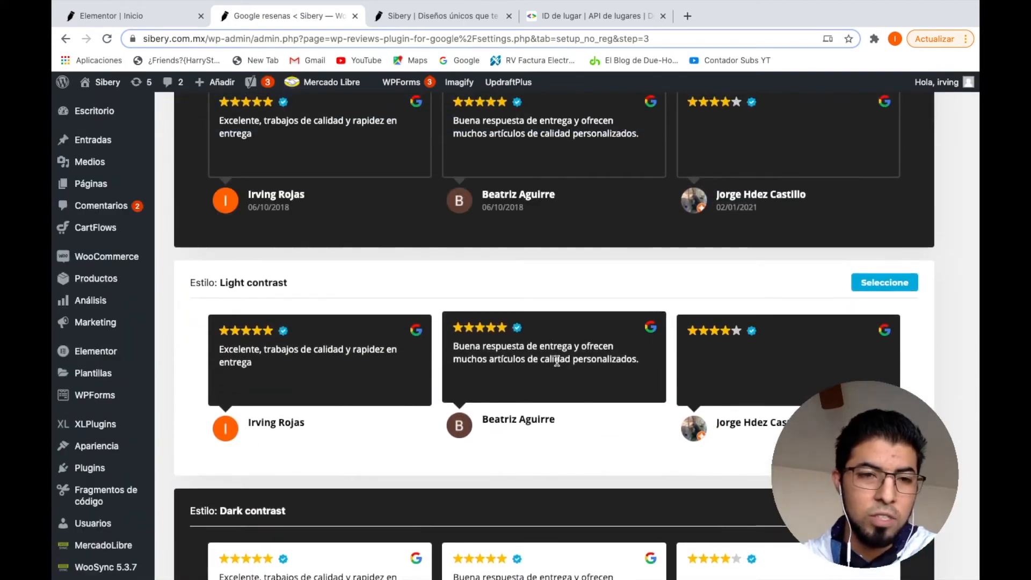
scroll(437, 273, up, 10)
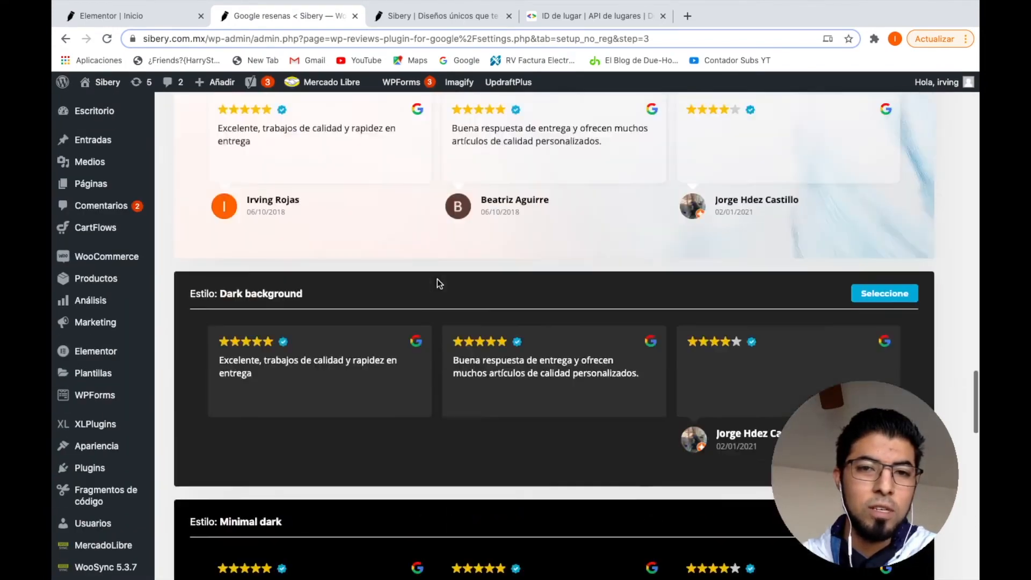
scroll(438, 279, up, 4)
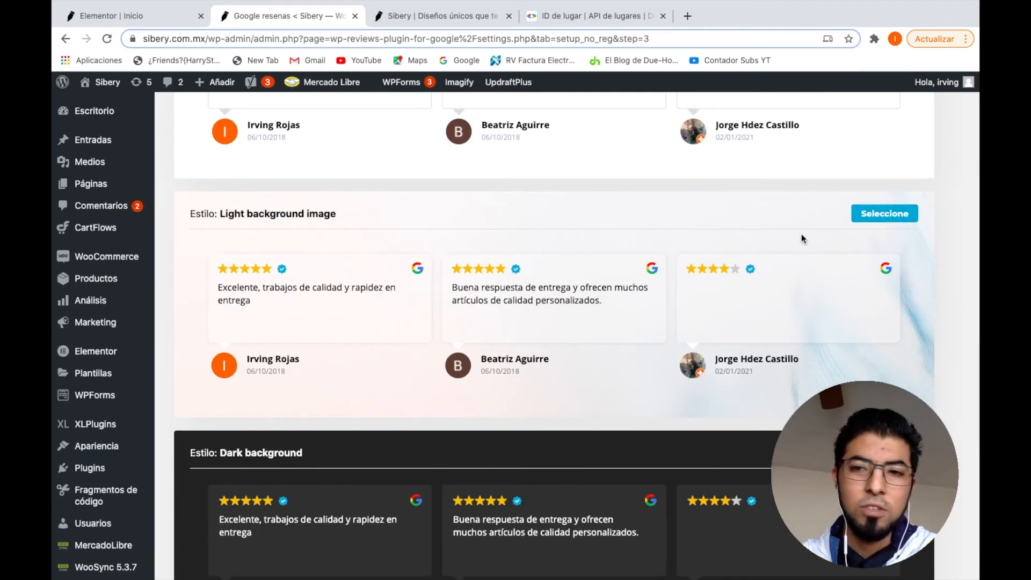
scroll(539, 192, up, 20)
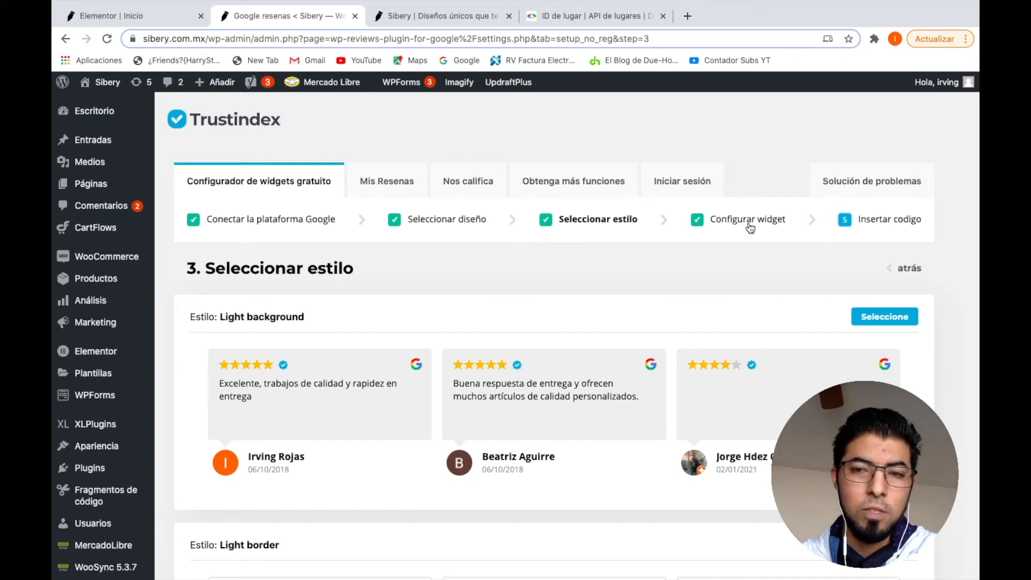
Step: Open the Configurar widget stage and review the choices for the rating filter and date format
click(747, 221)
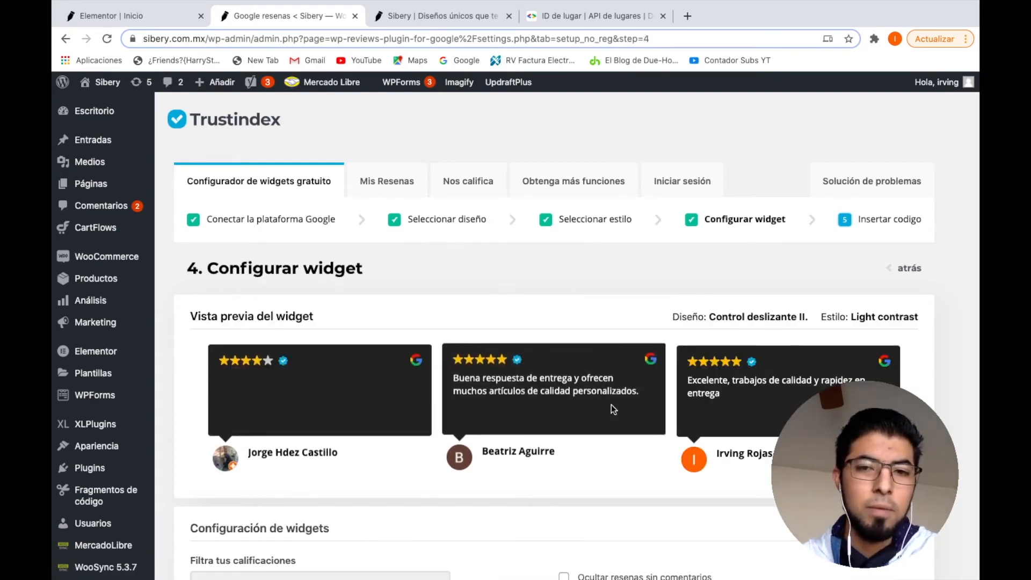
scroll(606, 317, down, 4)
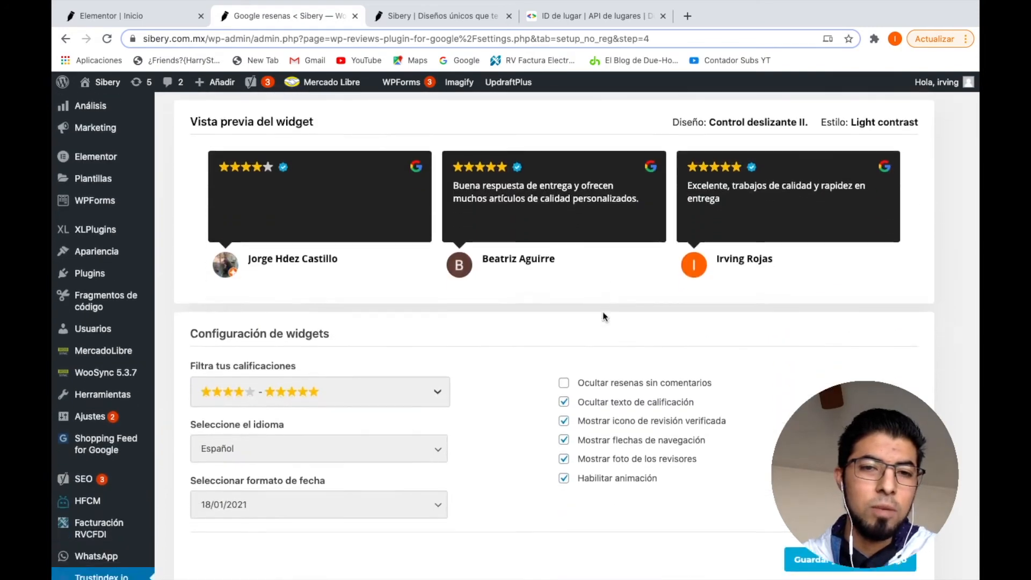
scroll(604, 316, down, 2)
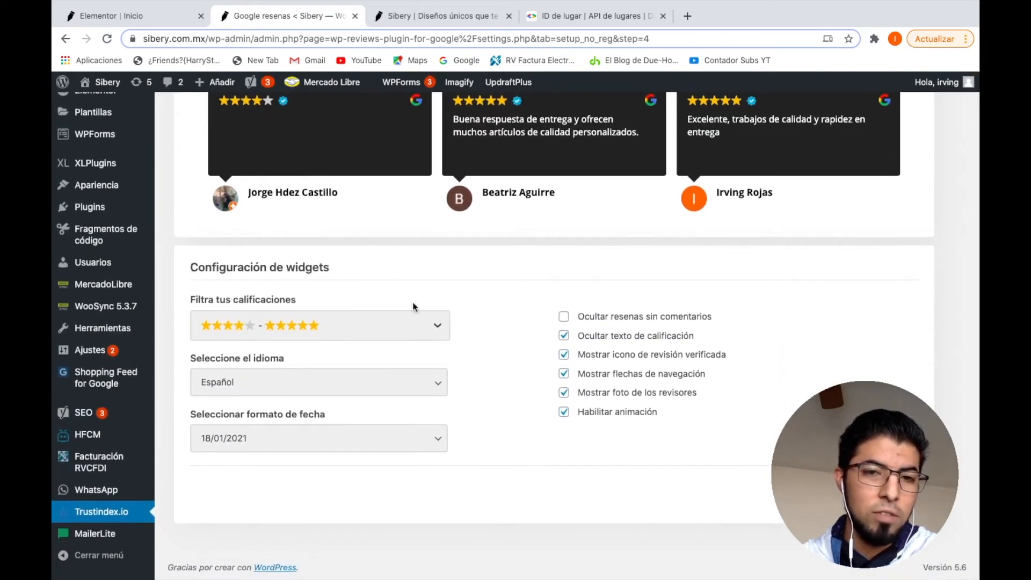
click(429, 336)
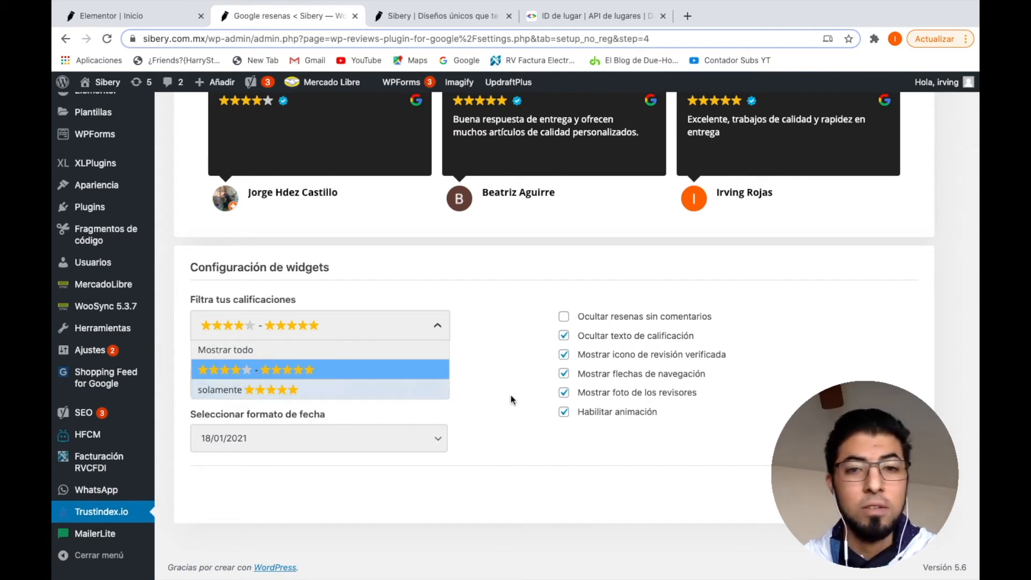
click(437, 329)
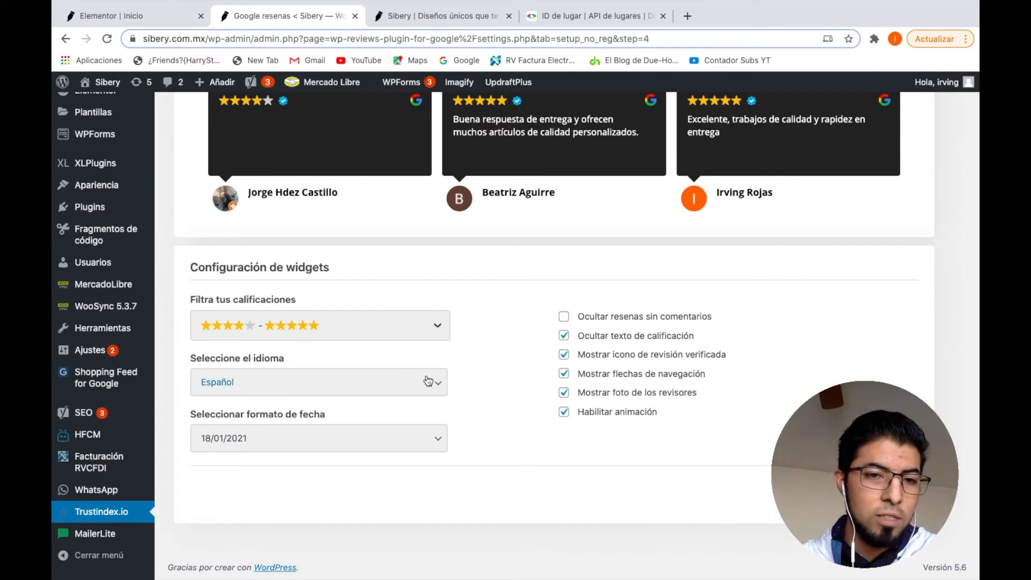
click(440, 450)
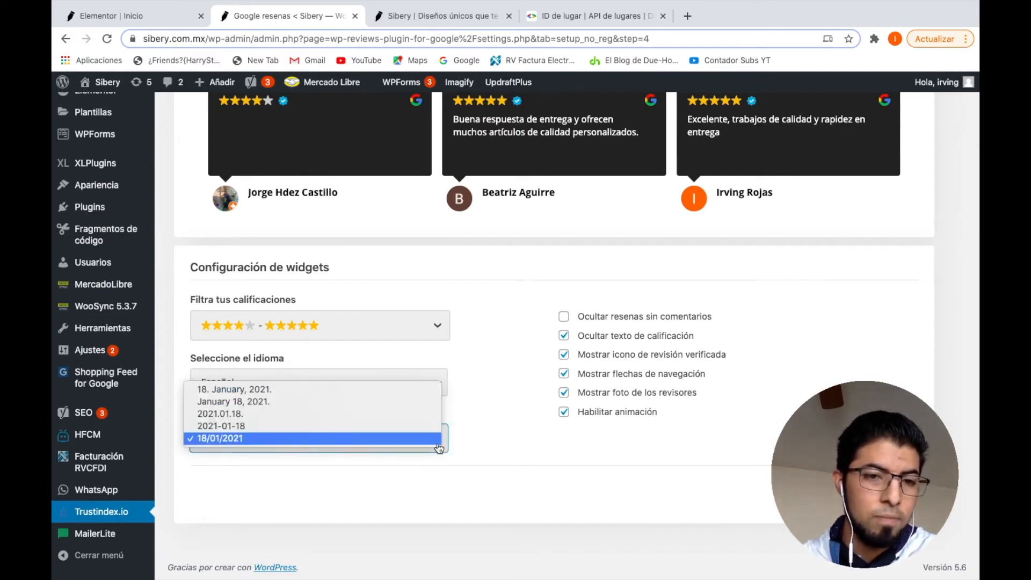
Step: Check the Ocultar texto de calificación option and the other display settings against the widget preview
scroll(505, 421, up, 2)
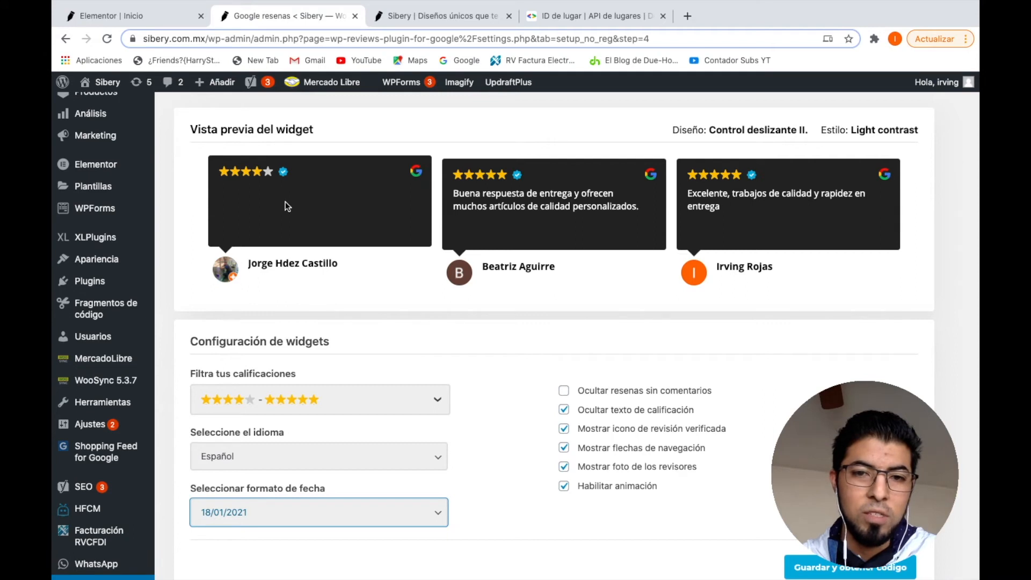
click(567, 410)
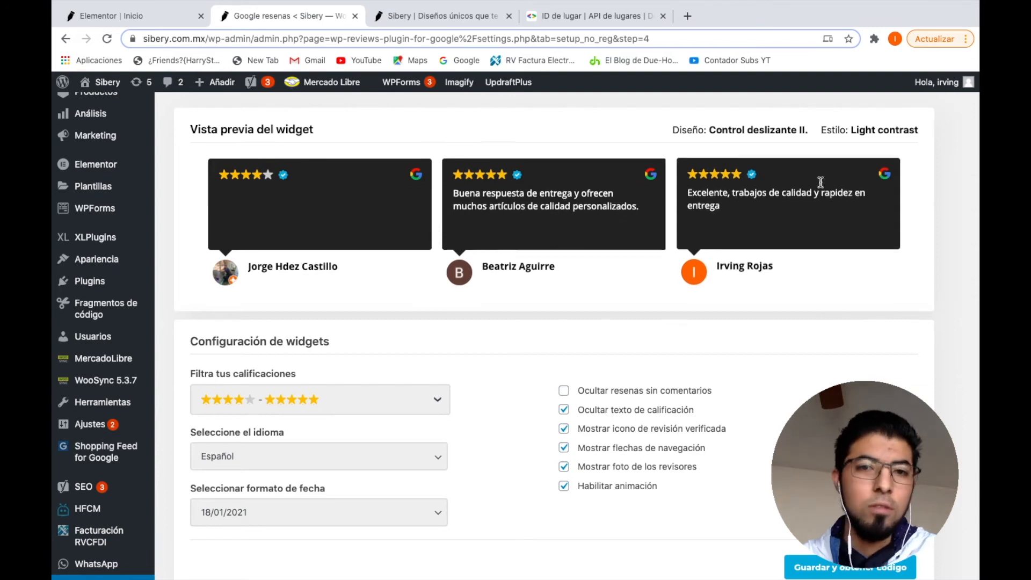
scroll(618, 322, up, 3)
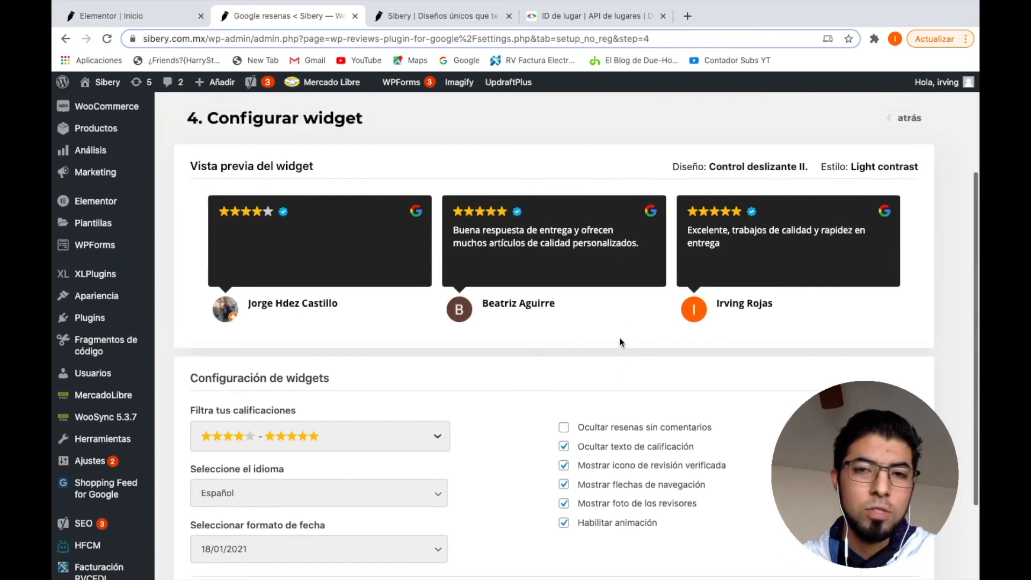
scroll(621, 342, down, 3)
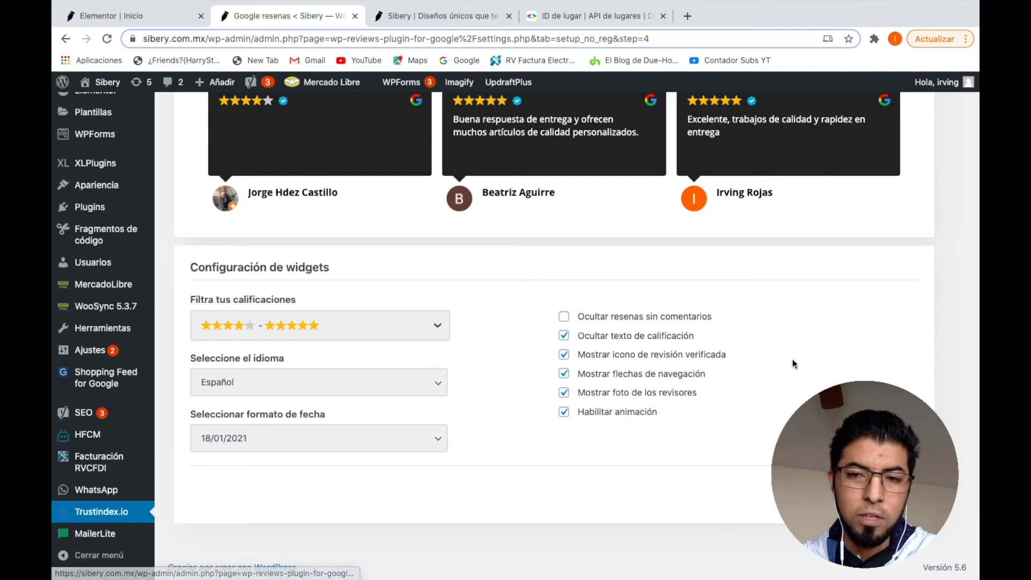
Step: Open the Insertar codigo stage to reach the widget's shortcode
scroll(759, 354, up, 5)
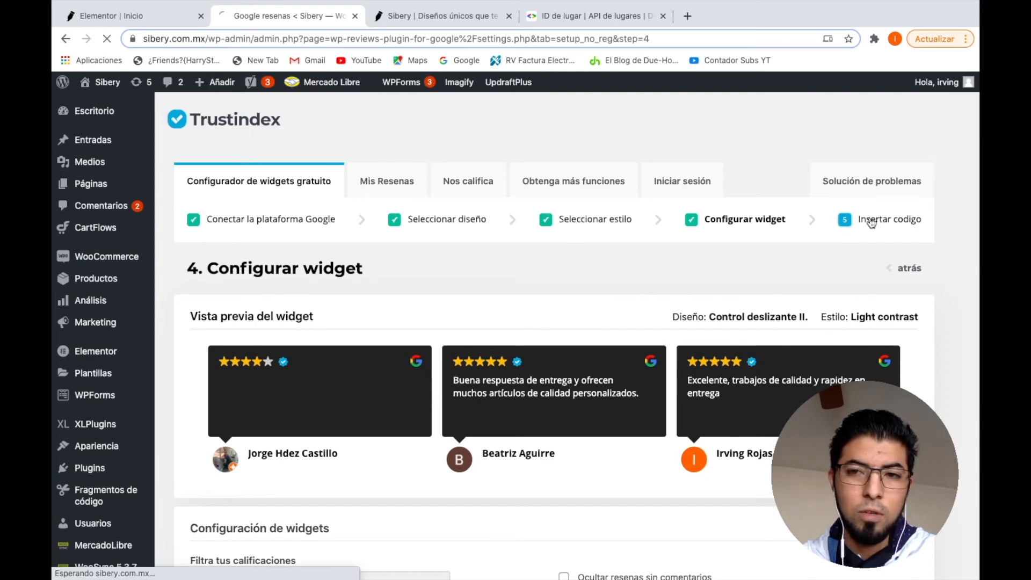
click(871, 229)
scroll(918, 379, down, 5)
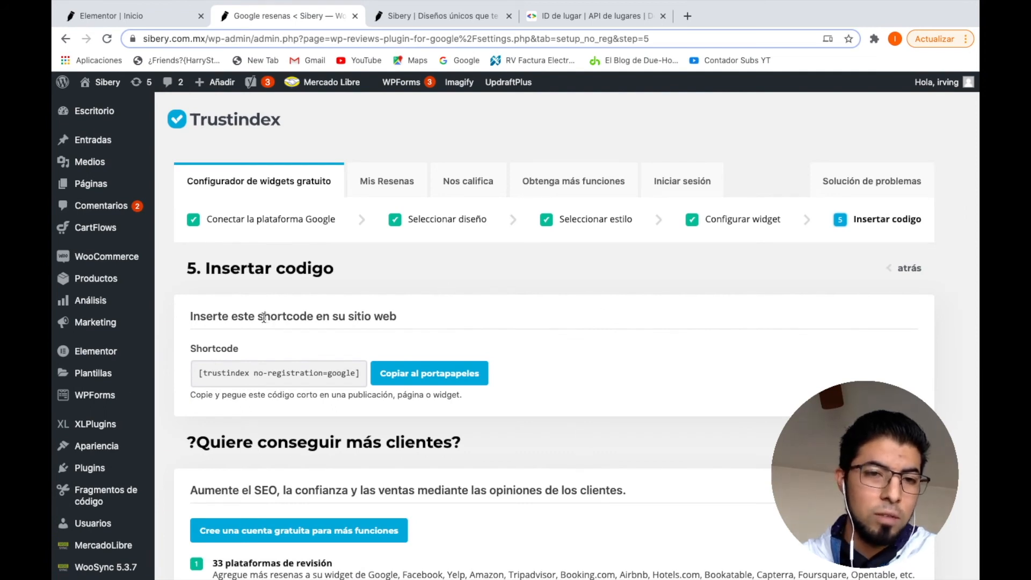
Step: Examine the Insertar codigo shortcode and the list of extra account features, including automatic updating with new reviews
drag(258, 318, 281, 317)
click(369, 353)
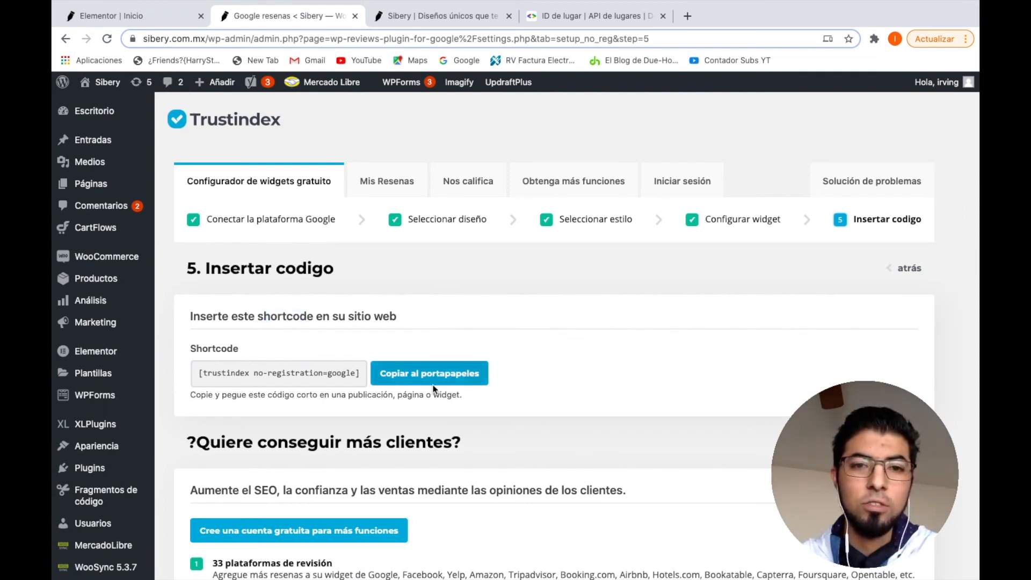
scroll(492, 424, down, 8)
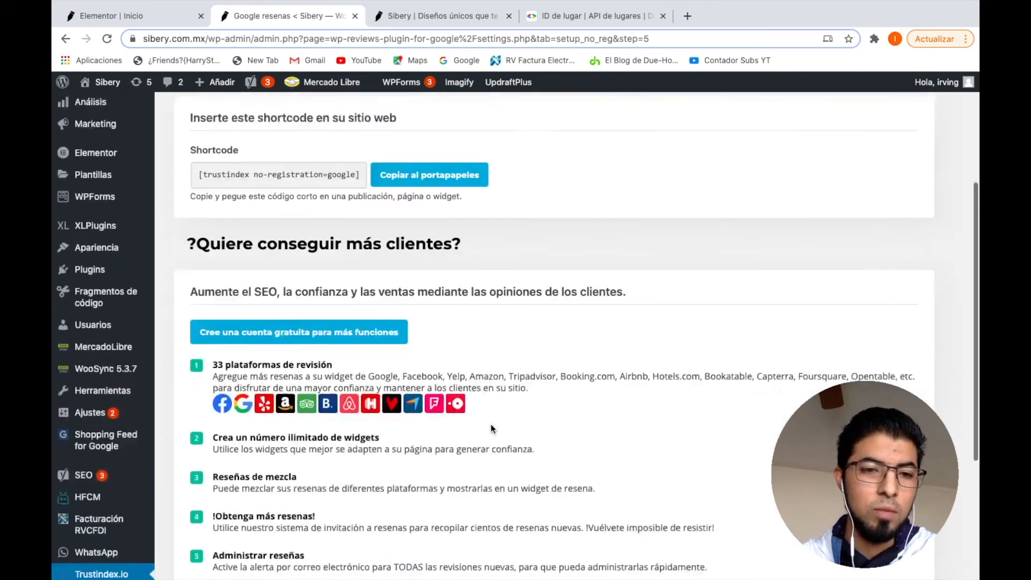
scroll(491, 419, up, 1)
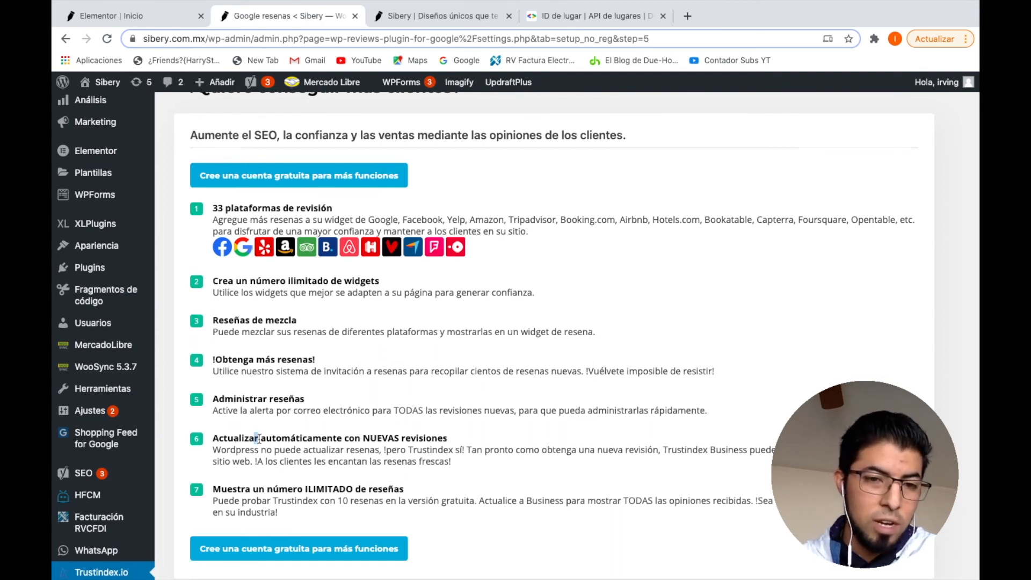
drag(256, 438, 454, 440)
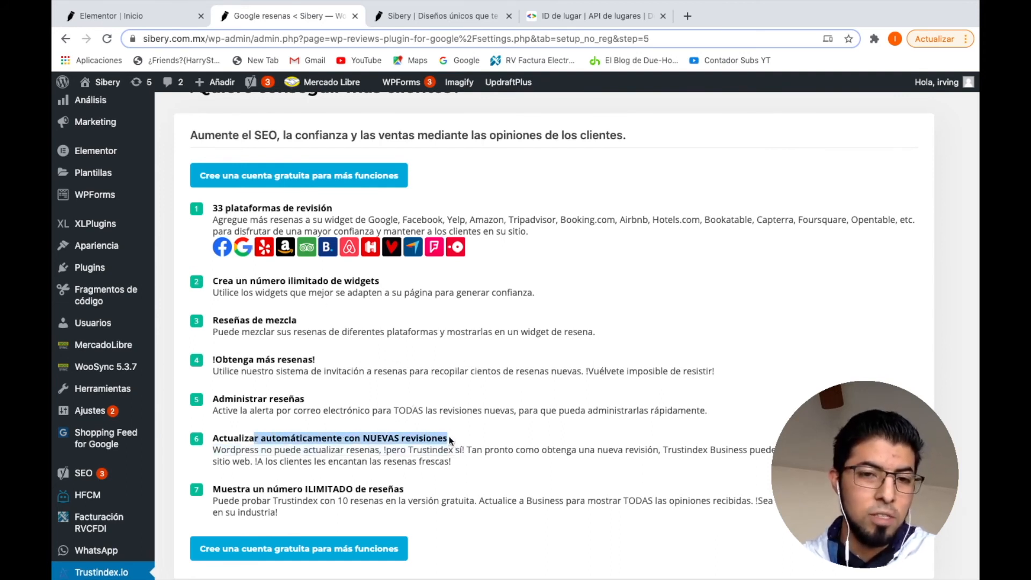
scroll(541, 331, down, 1)
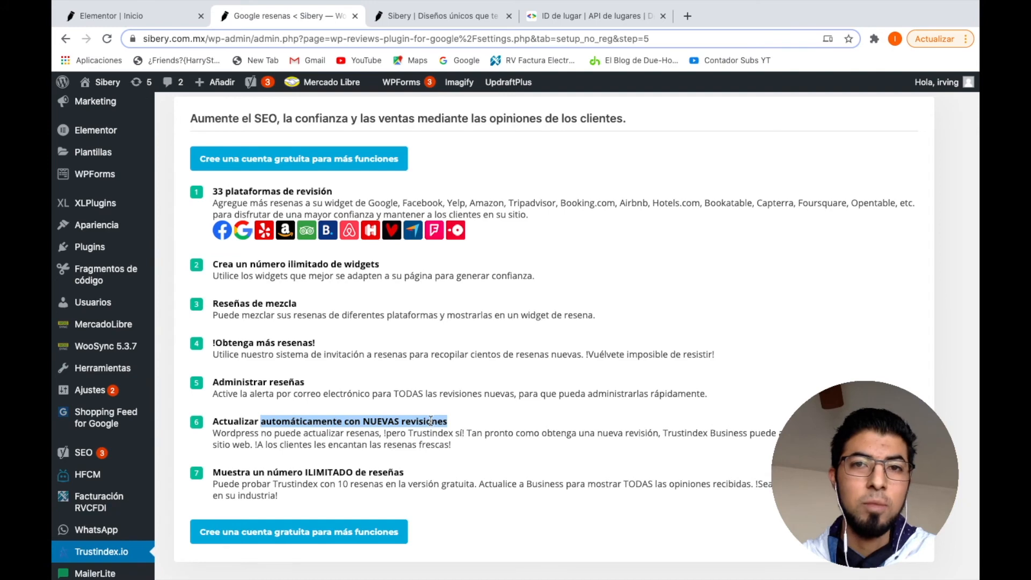
Step: Open the Mis Resenas section to check the Google reviews stored by the plugin
scroll(570, 289, up, 7)
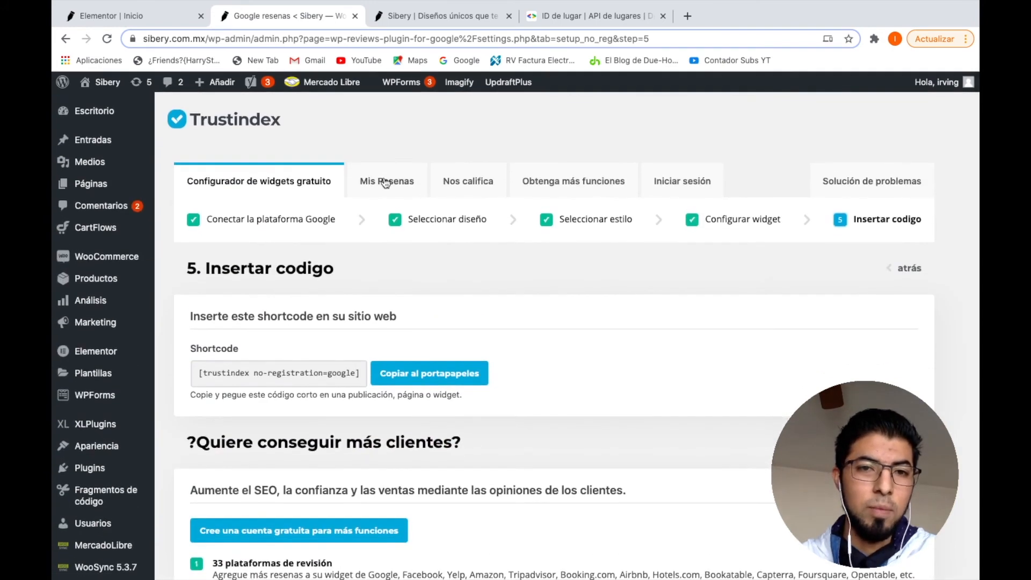
click(372, 183)
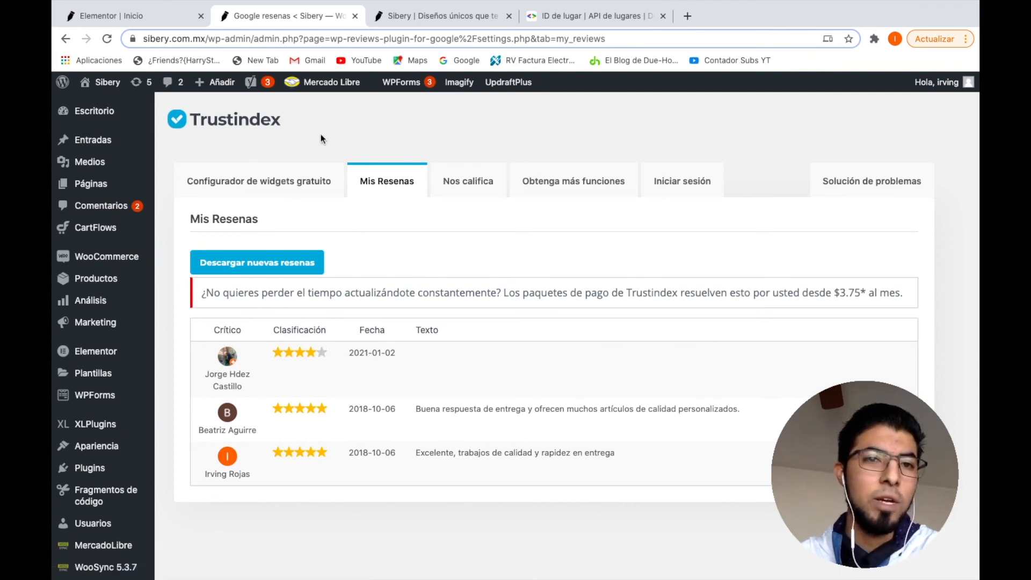
Step: Switch to the Elementor editor, inspect the shortcode in the reviews element under Reseñas y opiniones, and collapse the editing panel
click(146, 18)
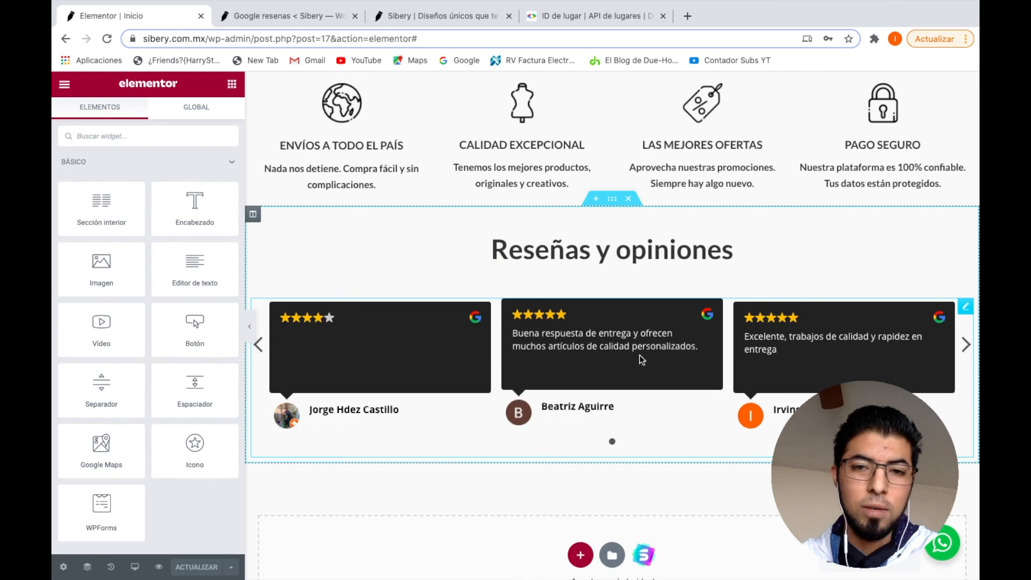
click(967, 306)
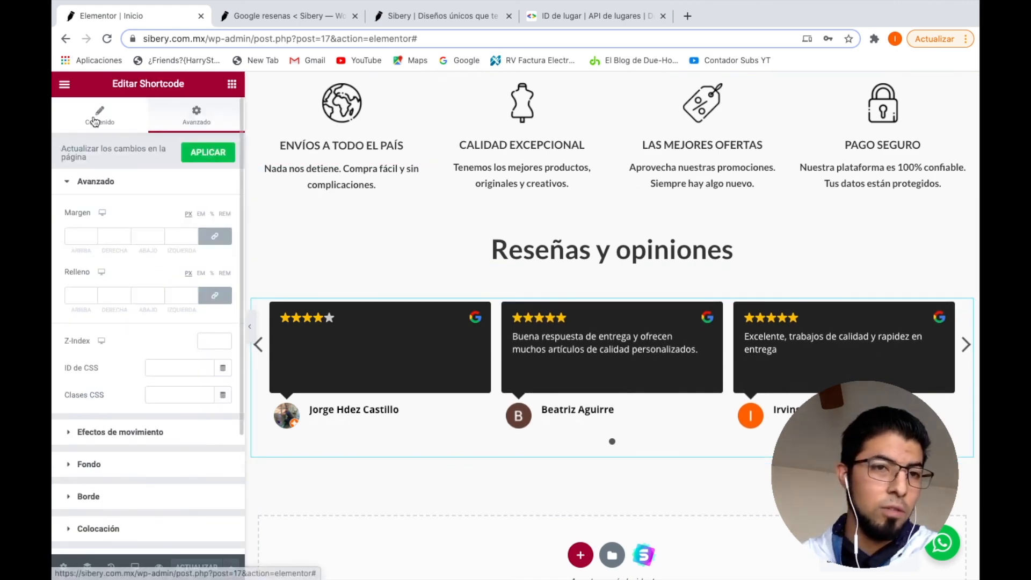
click(94, 121)
drag(192, 228, 55, 227)
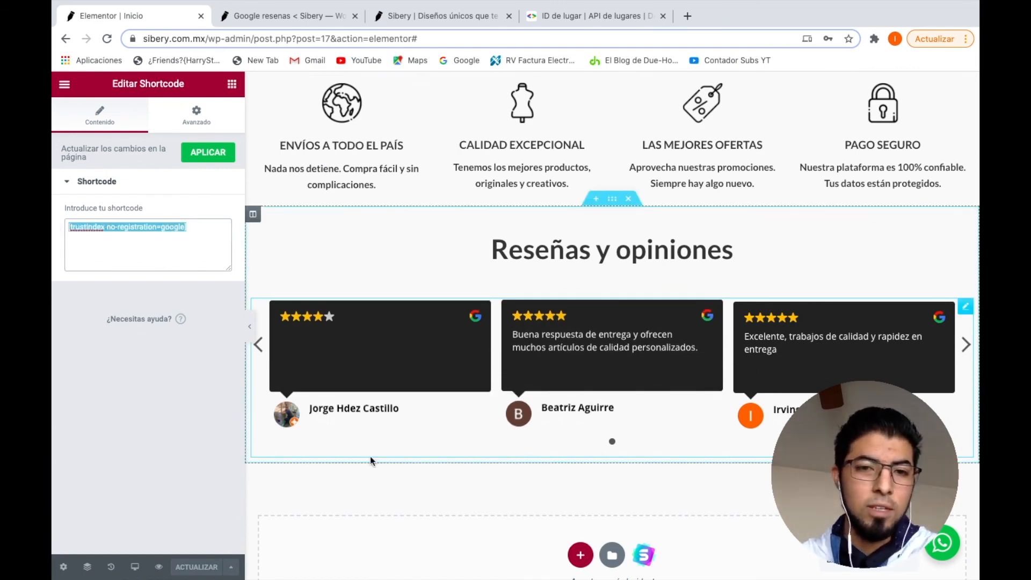
click(251, 328)
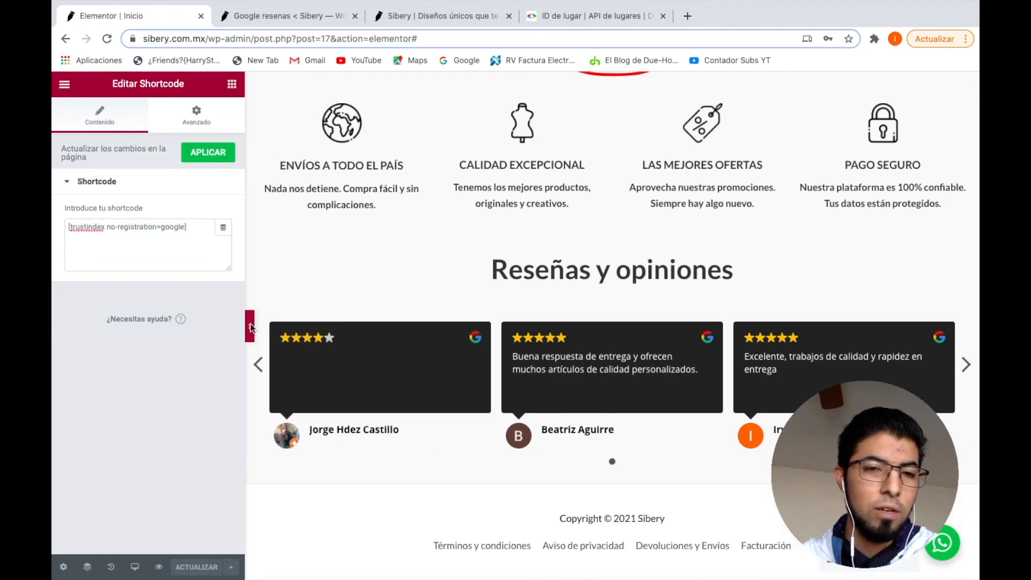